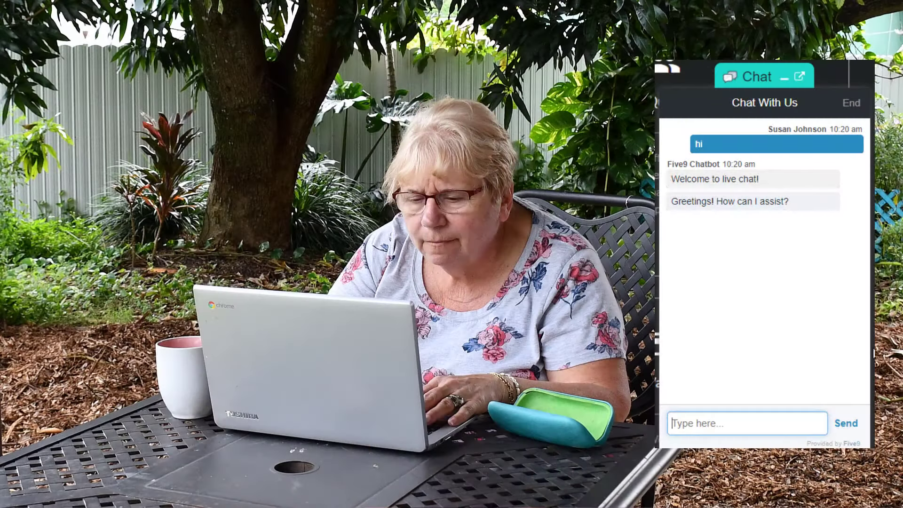
- Send the chatbot the question "what's the weather in Miami today"
{"action": "type", "text": "what's the weather in Miami today"}
{"action": "key", "text": "Return"}
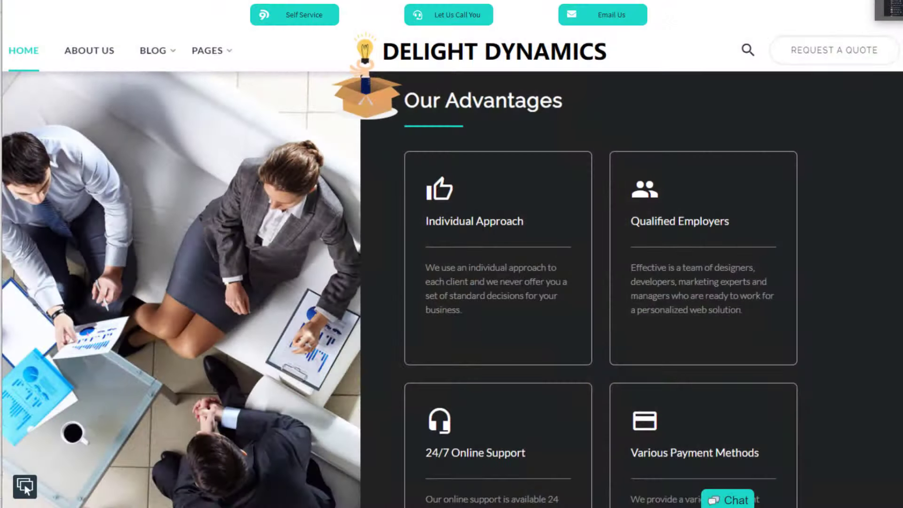
- Open the website chat and start a session with the customer's autofilled name and e-mail
{"action": "left_click", "coordinate": [735, 500]}
{"action": "left_click", "coordinate": [685, 307]}
{"action": "left_click", "coordinate": [680, 370]}
{"action": "left_click", "coordinate": [684, 350]}
{"action": "left_click", "coordinate": [681, 379]}
{"action": "left_click", "coordinate": [728, 484]}
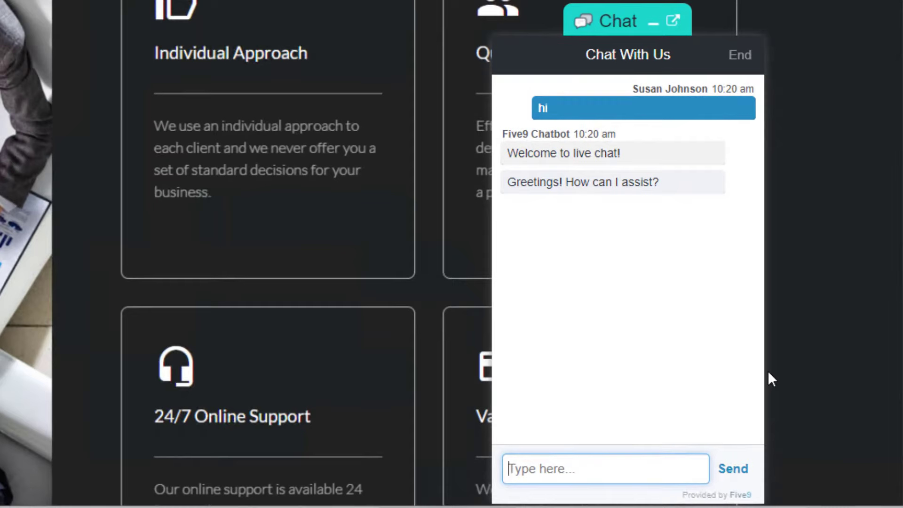
- Chat casually: ask about Miami weather, reply "sweet", ask for rhymes with peppers, mention loving shopping
{"action": "type", "text": "what's the weather in Miami today"}
{"action": "key", "text": "Return"}
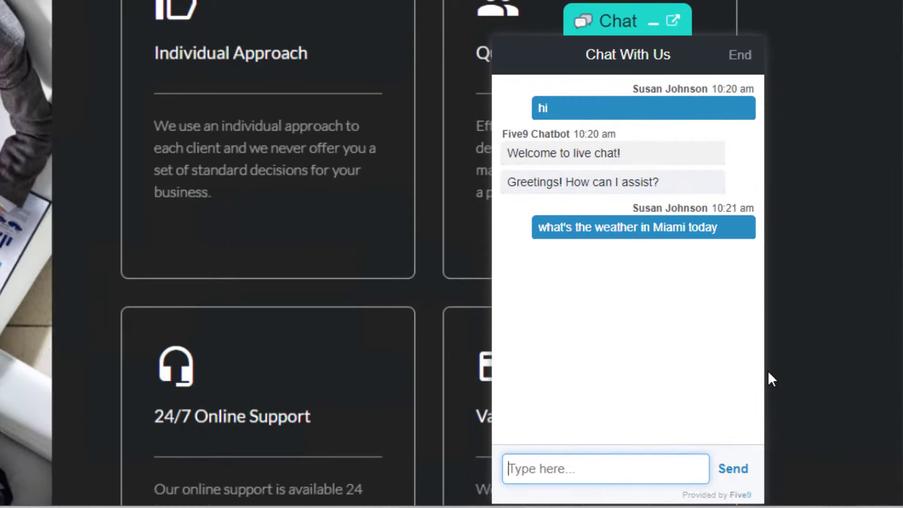
{"action": "type", "text": "sweet"}
{"action": "key", "text": "Return"}
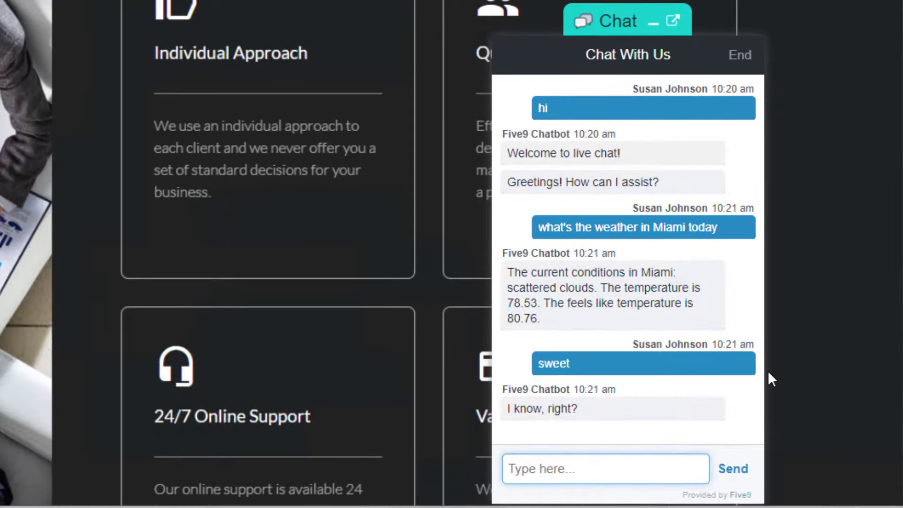
{"action": "type", "text": "do you know any words that"}
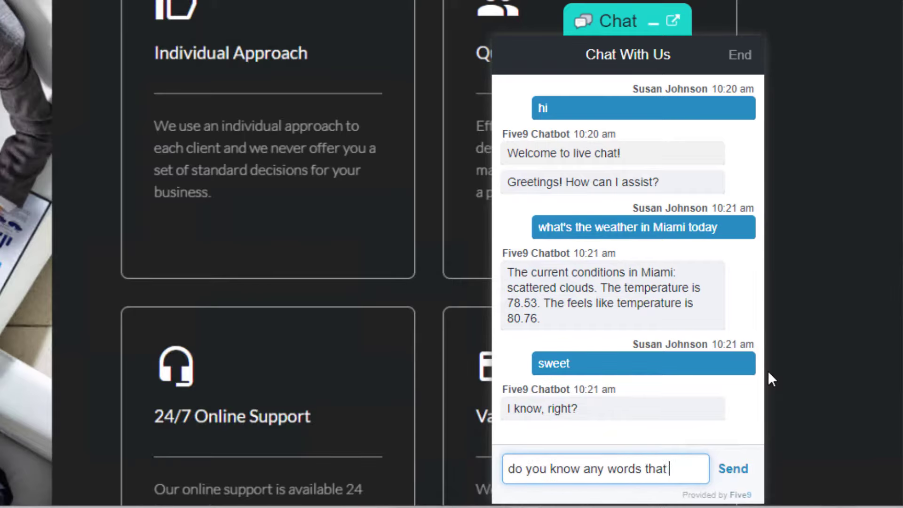
{"action": "type", "text": " rhyme with peppers"}
{"action": "key", "text": "Return"}
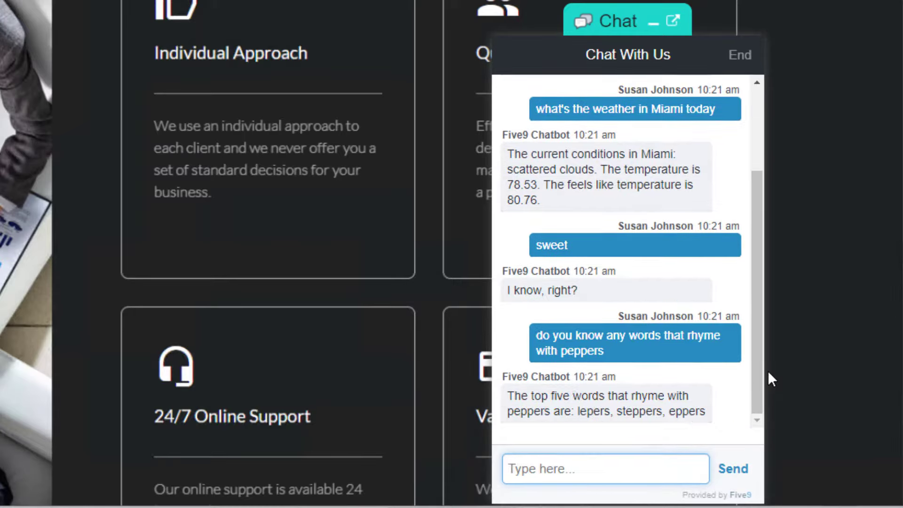
{"action": "type", "text": "that reminds me,"}
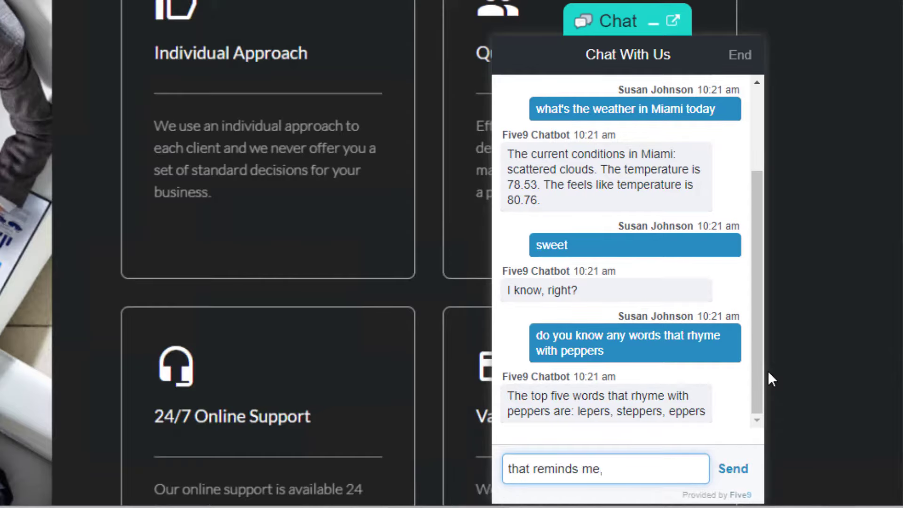
{"action": "type", "text": " i love shopping"}
{"action": "key", "text": "Return"}
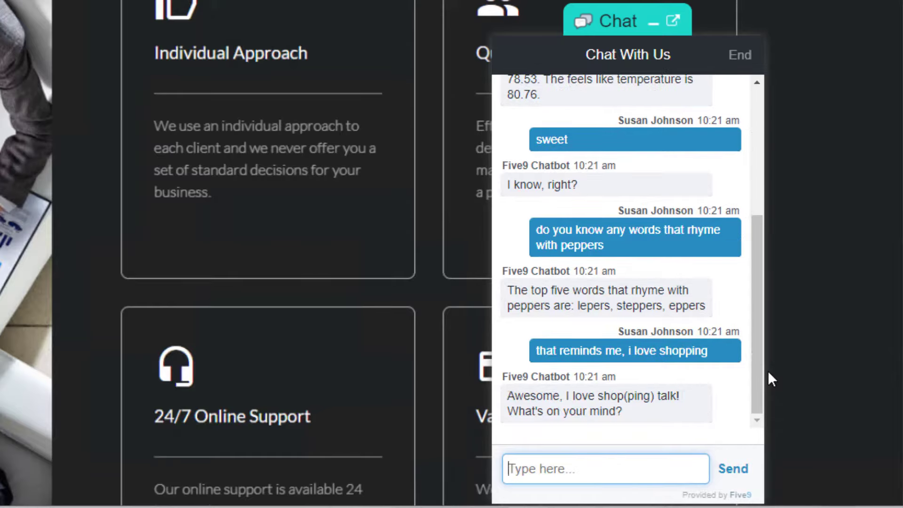
- Ask the chatbot to "change my order" and "cancel the socks", then say "thanks"
{"action": "type", "text": "change my order"}
{"action": "key", "text": "Return"}
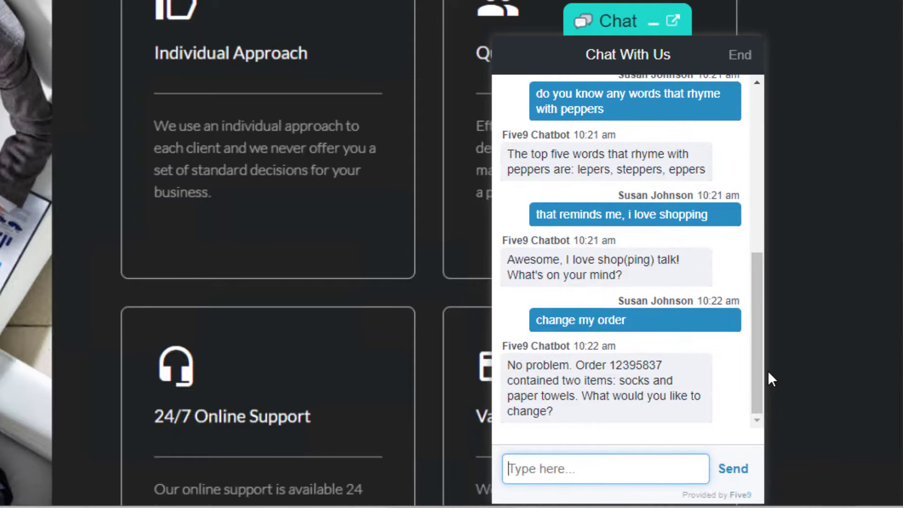
{"action": "type", "text": "cancel the socks"}
{"action": "key", "text": "Return"}
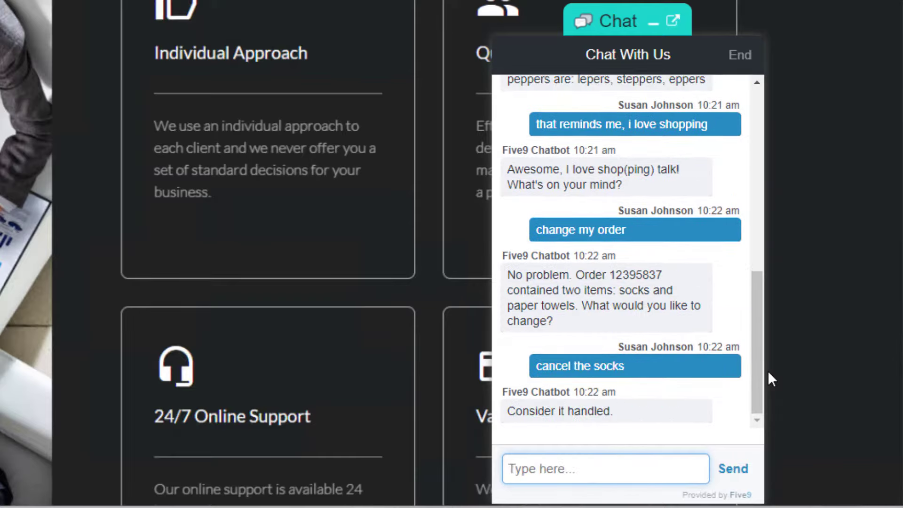
{"action": "type", "text": "thanks"}
{"action": "key", "text": "Return"}
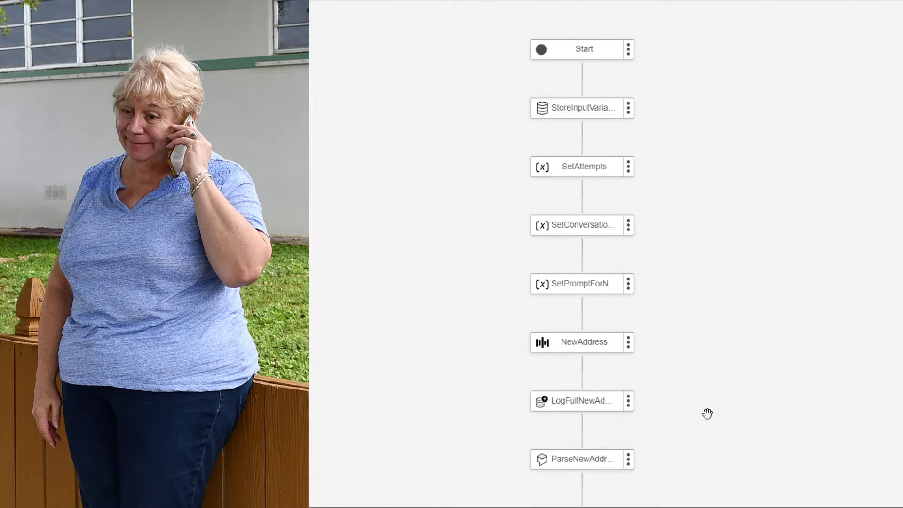
- Pan down the flow canvas to reveal the Correct_Yes_No branches and BackToFive9 nodes
{"action": "left_click_drag", "start_coordinate": [707, 413], "coordinate": [704, 319]}
{"action": "left_click_drag", "start_coordinate": [705, 265], "coordinate": [690, 22]}
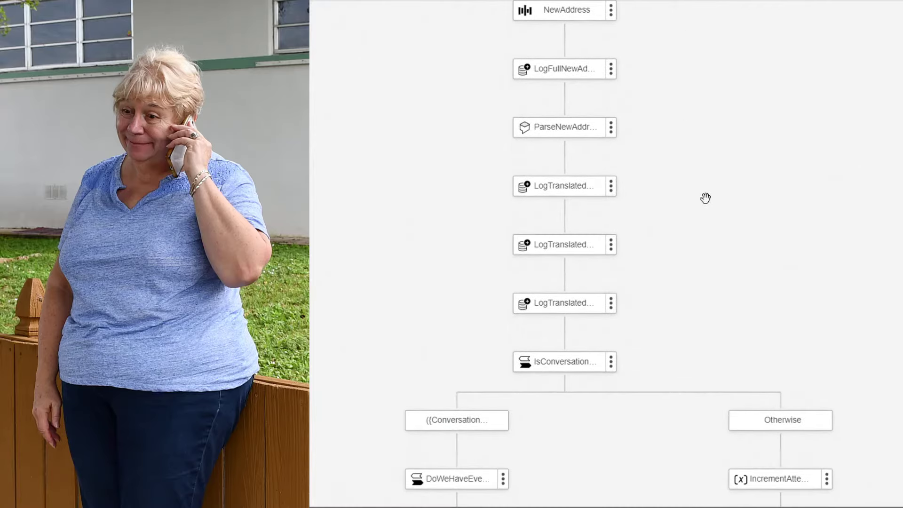
{"action": "left_click_drag", "start_coordinate": [895, 477], "coordinate": [881, 202]}
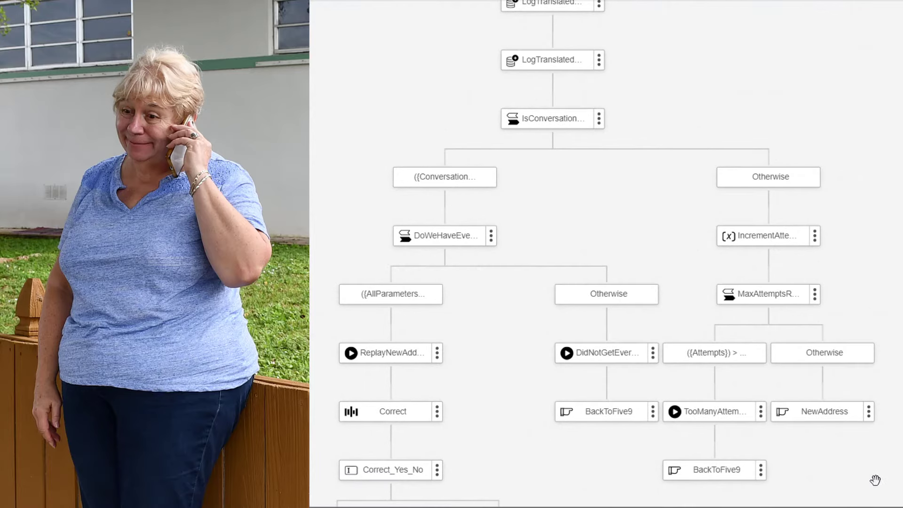
{"action": "left_click_drag", "start_coordinate": [873, 479], "coordinate": [902, 80]}
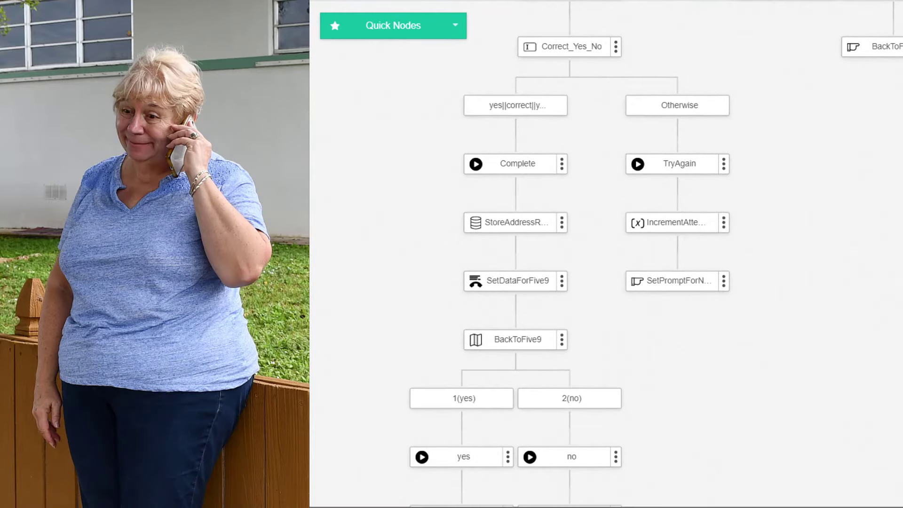
{"action": "scroll", "coordinate": [607, 264], "scroll_direction": "down", "scroll_amount": 2}
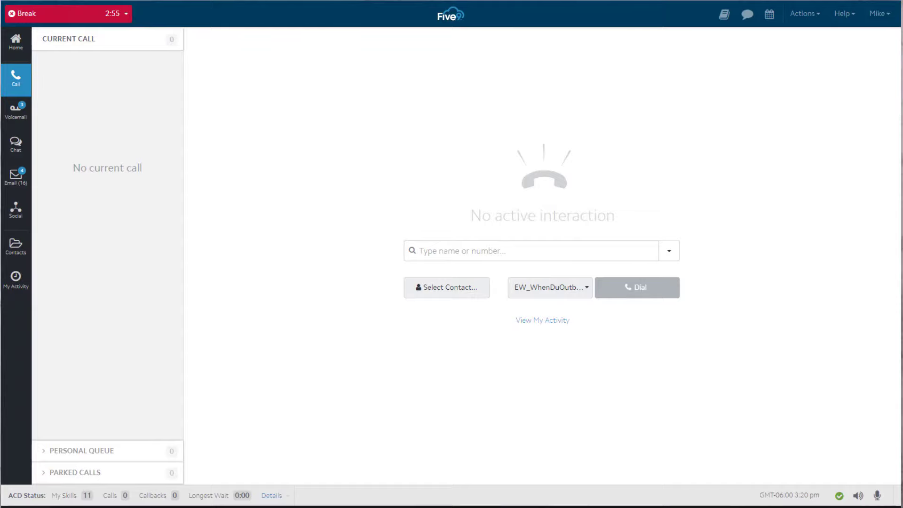
- Check the skill queues, switch from Break to Ready, and dismiss the inbound call's interaction details
{"action": "left_click", "coordinate": [272, 495]}
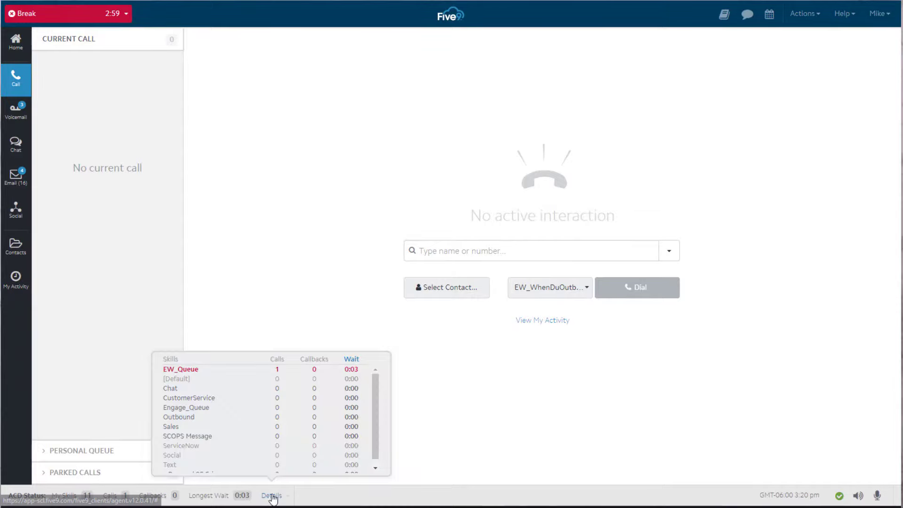
{"action": "left_click", "coordinate": [447, 440]}
{"action": "left_click", "coordinate": [88, 20]}
{"action": "left_click", "coordinate": [87, 32]}
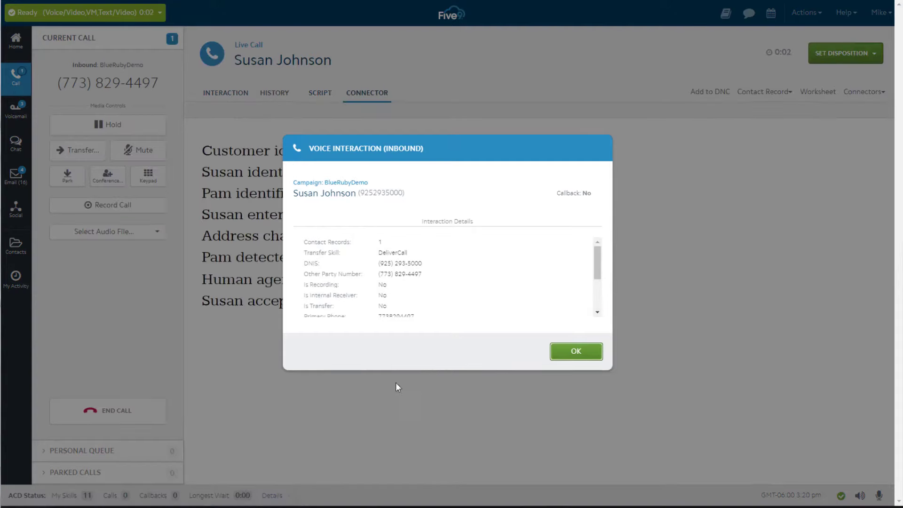
{"action": "left_click_drag", "start_coordinate": [598, 262], "coordinate": [597, 296]}
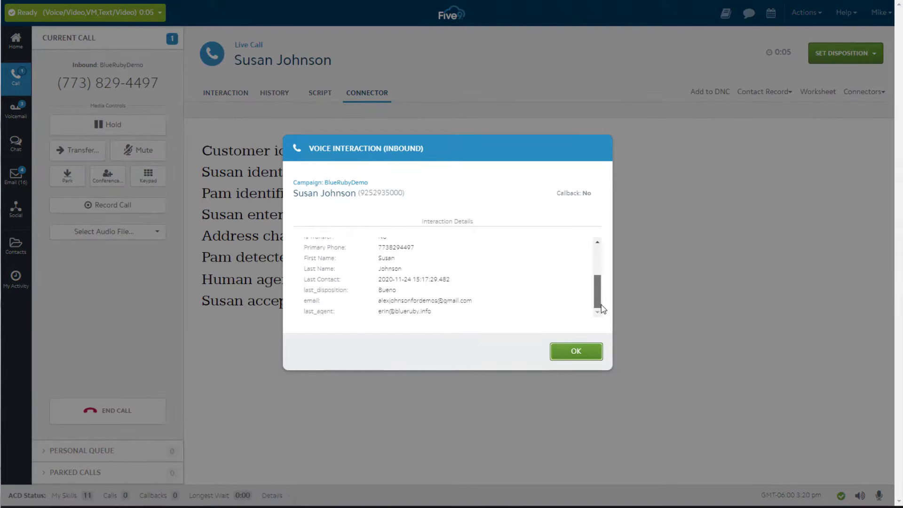
{"action": "left_click", "coordinate": [590, 357]}
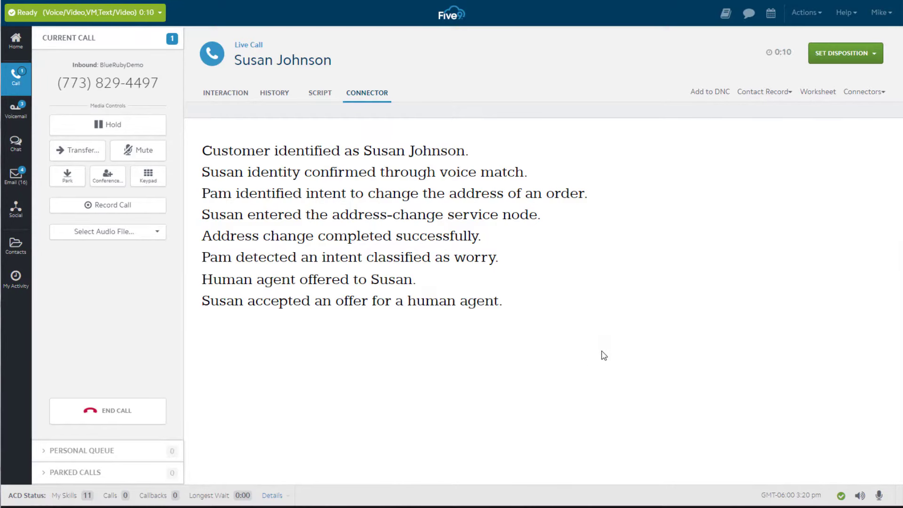
- Review the call script and expand the caller's earlier chatbot transcript in History
{"action": "left_click", "coordinate": [324, 96]}
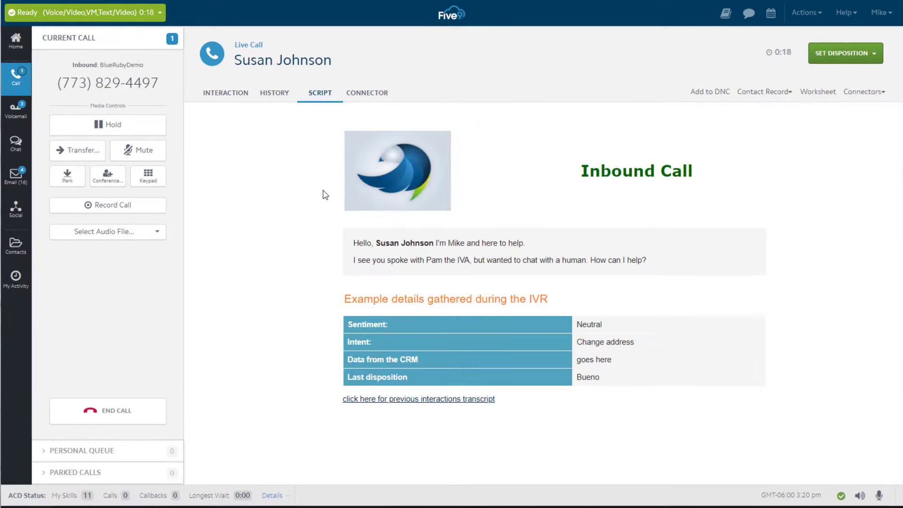
{"action": "left_click", "coordinate": [282, 94]}
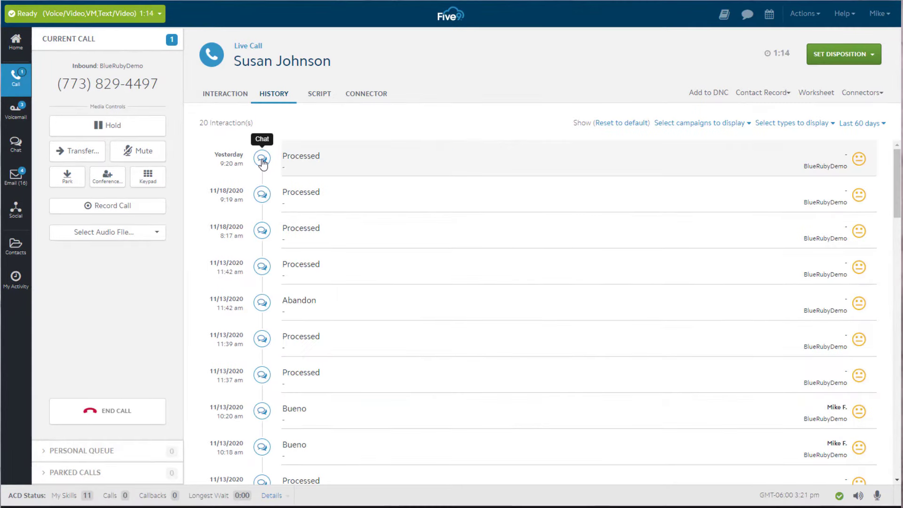
{"action": "left_click", "coordinate": [262, 160]}
{"action": "scroll", "coordinate": [267, 273], "scroll_direction": "down", "scroll_amount": 1}
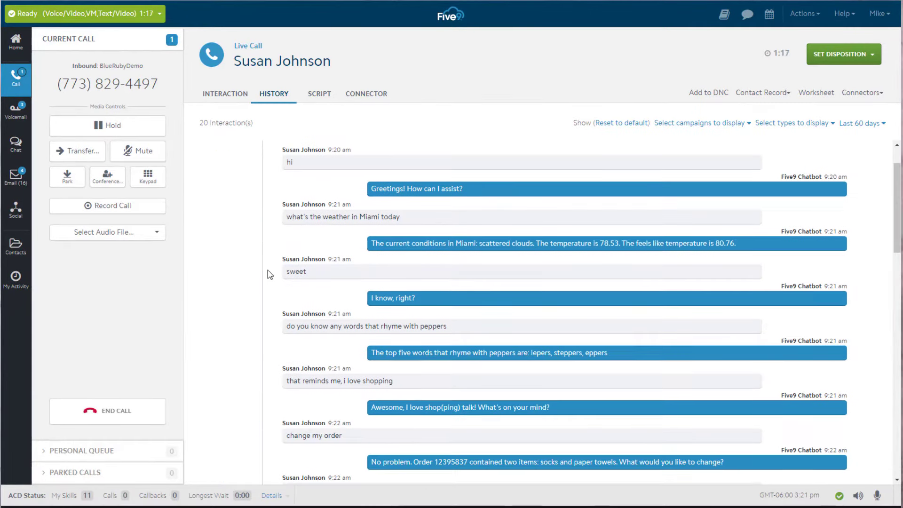
{"action": "scroll", "coordinate": [272, 275], "scroll_direction": "down", "scroll_amount": 1}
{"action": "scroll", "coordinate": [271, 273], "scroll_direction": "up", "scroll_amount": 2}
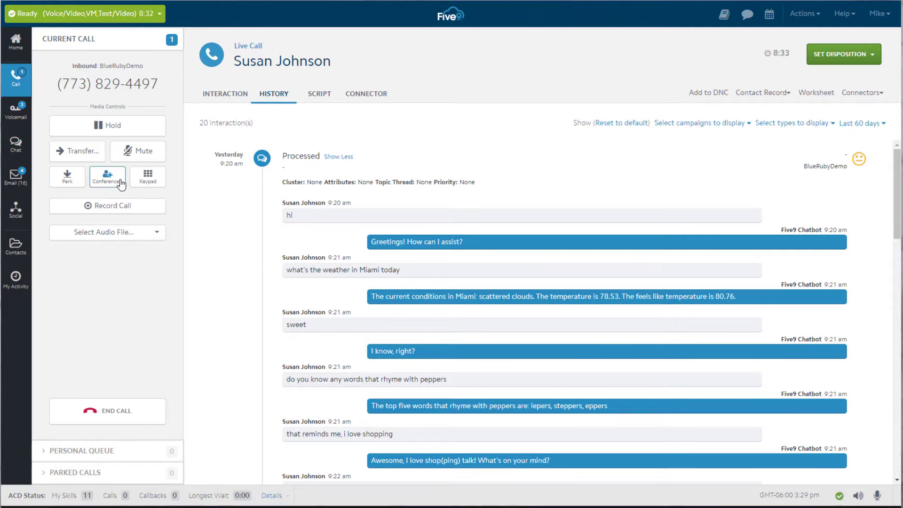
- Start a warm conference with a colleague found by searching "da"
{"action": "left_click", "coordinate": [107, 178]}
{"action": "type", "text": "da"}
{"action": "left_click", "coordinate": [358, 315]}
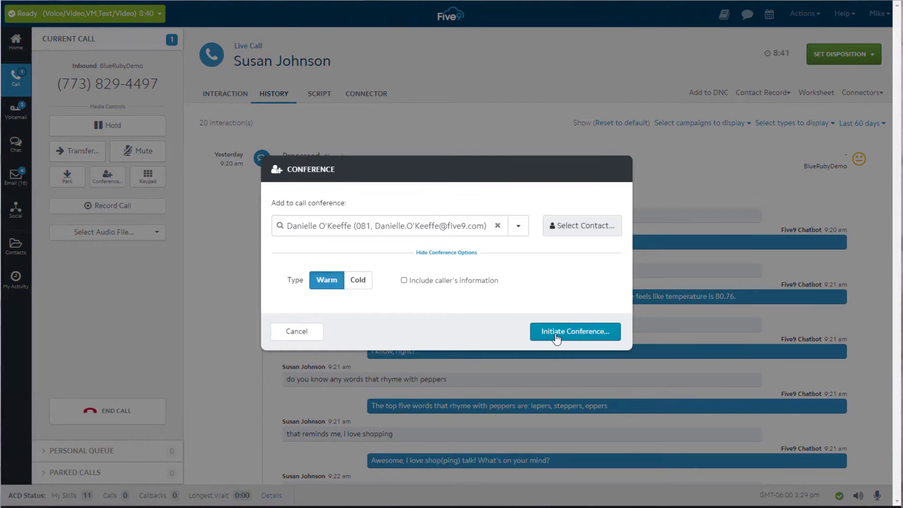
{"action": "left_click", "coordinate": [557, 333]}
- Send a new internal message to another agent asking for help
{"action": "left_click", "coordinate": [747, 14]}
{"action": "left_click", "coordinate": [682, 62]}
{"action": "left_click", "coordinate": [795, 418]}
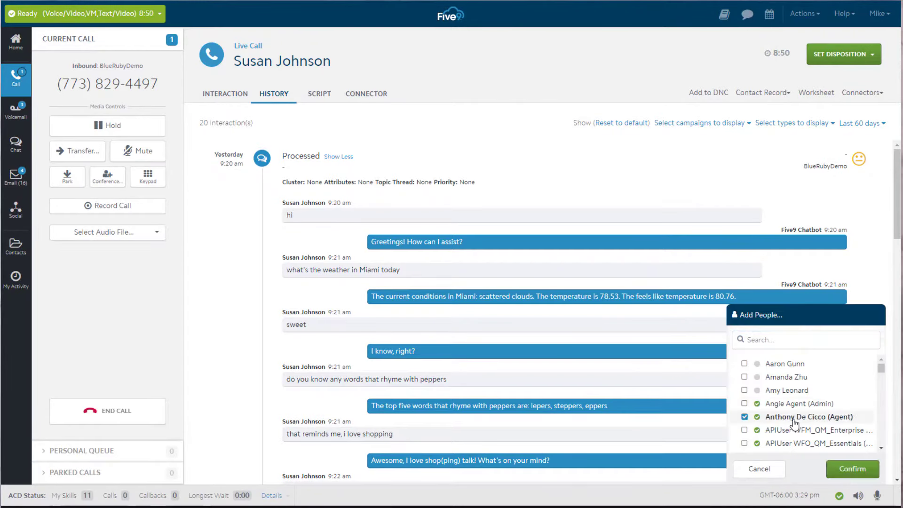
{"action": "left_click", "coordinate": [850, 469]}
{"action": "key", "text": "Return"}
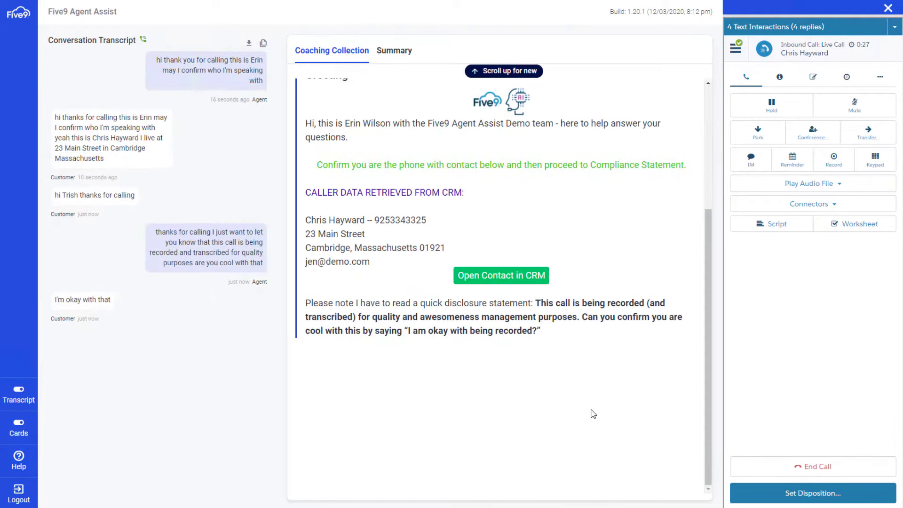
- Jump to the newest coaching cards, showing Compliance Statement and Recording Confirmation
{"action": "left_click", "coordinate": [504, 72]}
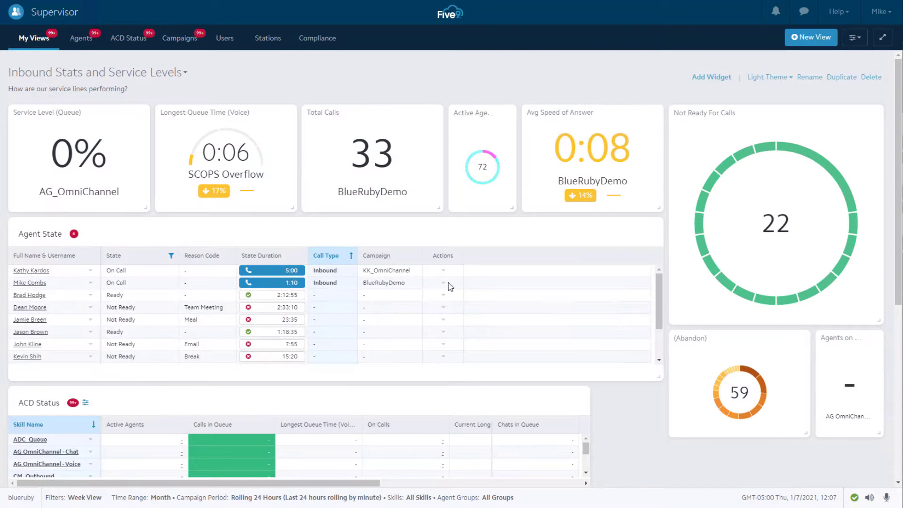
- Silently listen in on the agent's BlueRubyDemo call via Voice Monitoring
{"action": "left_click", "coordinate": [443, 282]}
{"action": "mouse_move", "coordinate": [385, 318]}
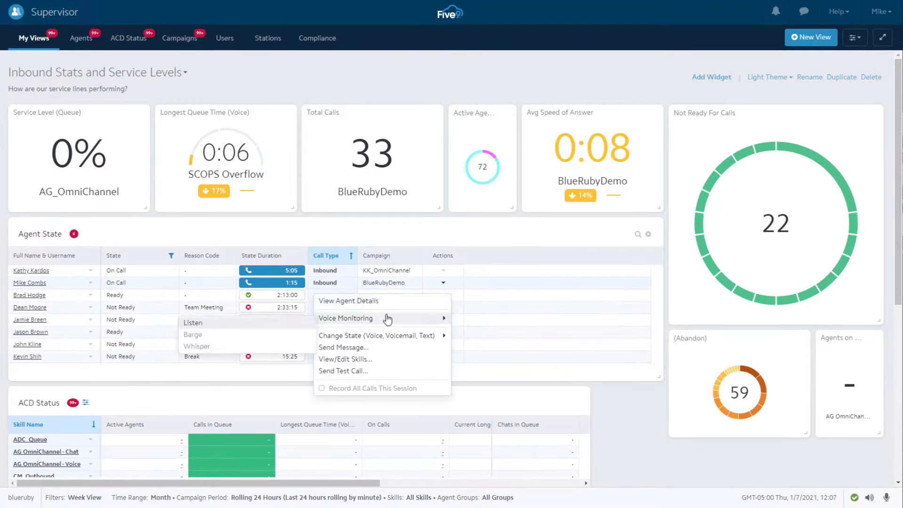
{"action": "left_click", "coordinate": [250, 330]}
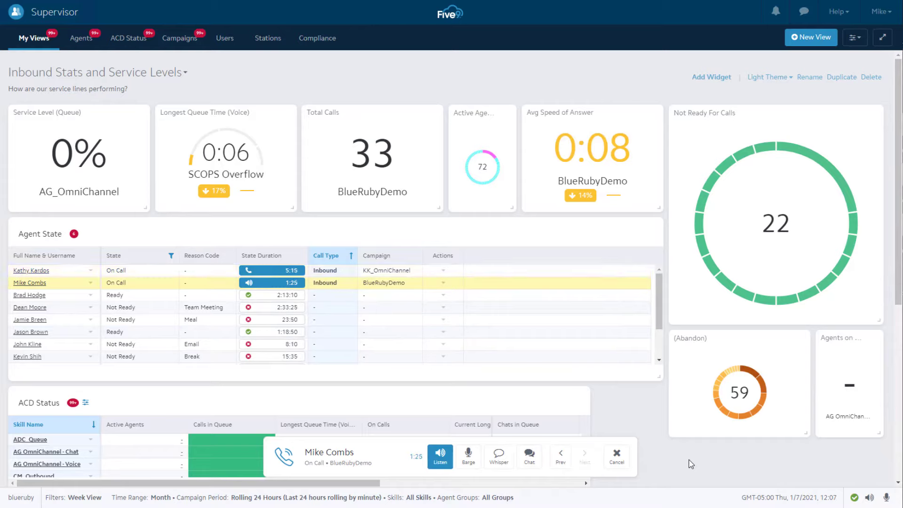
- Send the agent two coaching chat messages, starting with "Sounds like you need some help..."
{"action": "left_click", "coordinate": [530, 455]}
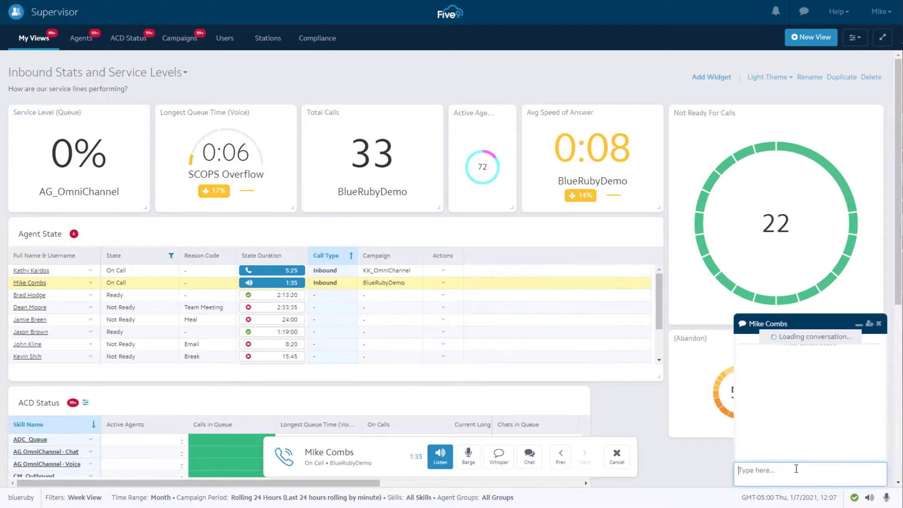
{"action": "type", "text": "Sounds like you need some help..."}
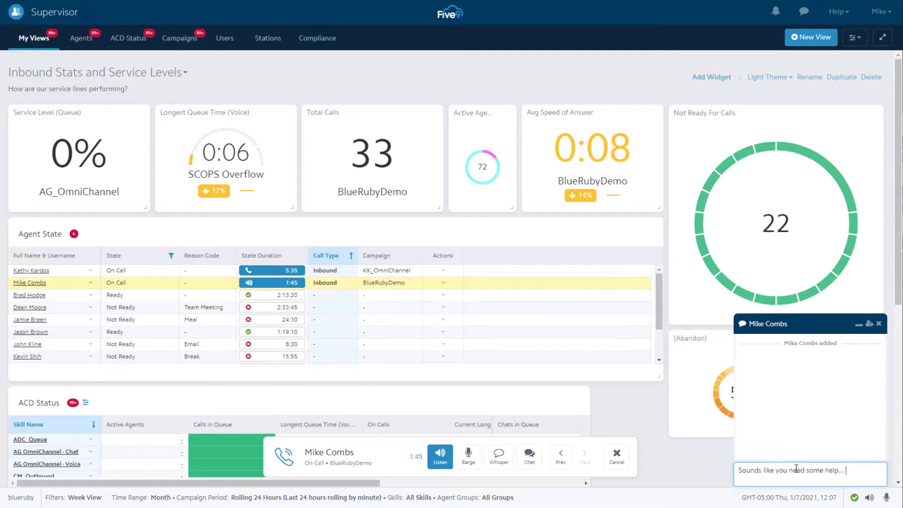
{"action": "key", "text": "Return"}
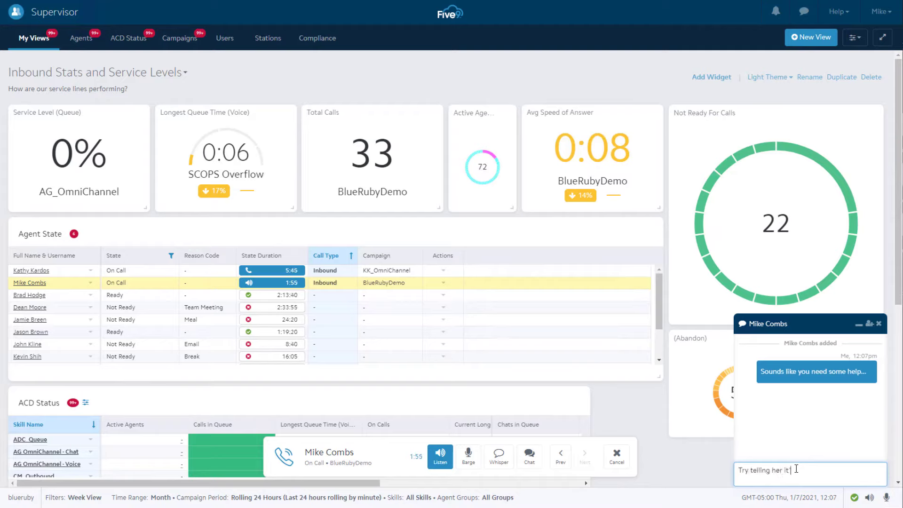
{"action": "type", "text": "y"}
{"action": "key", "text": "Return"}
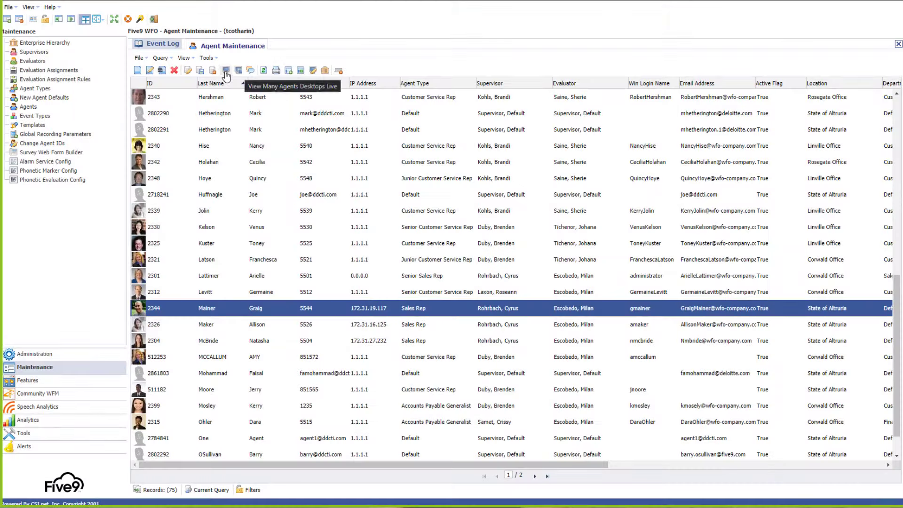
{"action": "left_click", "coordinate": [226, 71]}
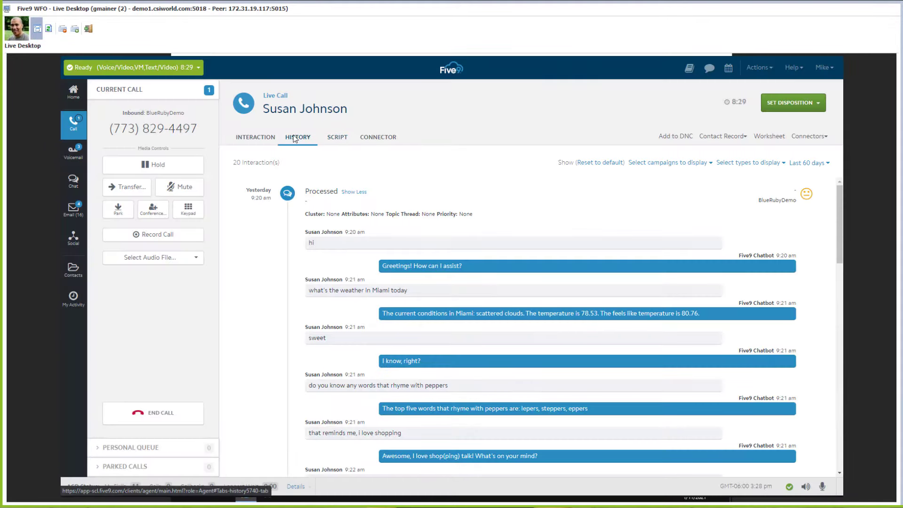
- On the agent's live desktop, start a conference and pick a colleague found by searching "dav"
{"action": "left_click", "coordinate": [153, 210]}
{"action": "type", "text": "dav"}
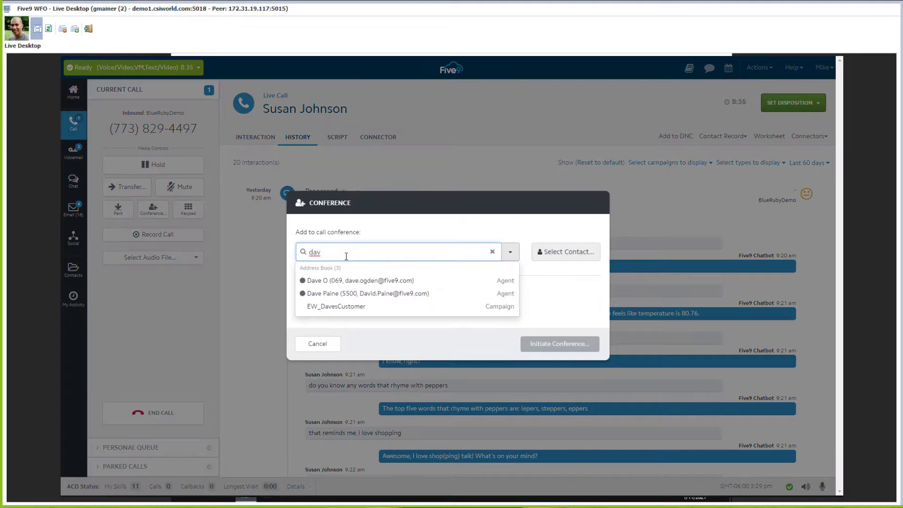
{"action": "key", "text": "BackSpace"}
{"action": "left_click", "coordinate": [352, 280]}
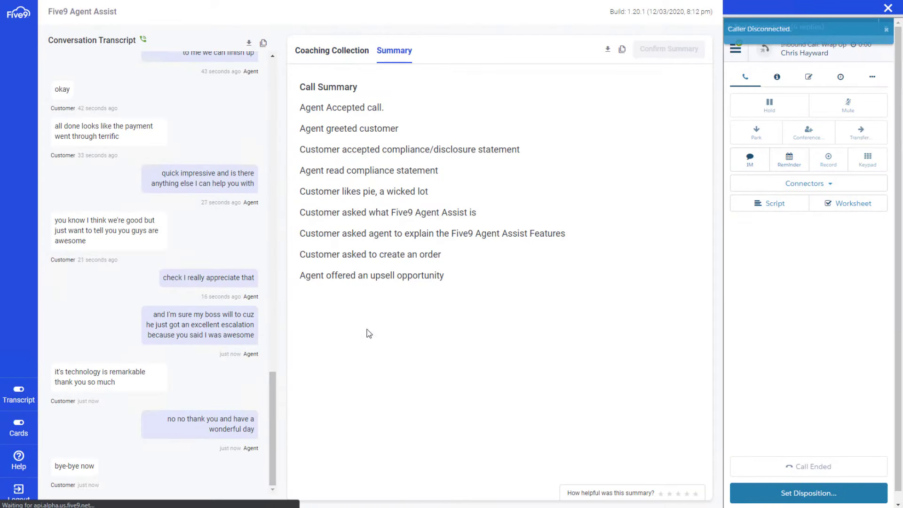
- Add "customer complimented me" and "Agent likes cheeseburgers" bullets to the call summary
{"action": "left_click", "coordinate": [368, 302]}
{"action": "left_click", "coordinate": [411, 299]}
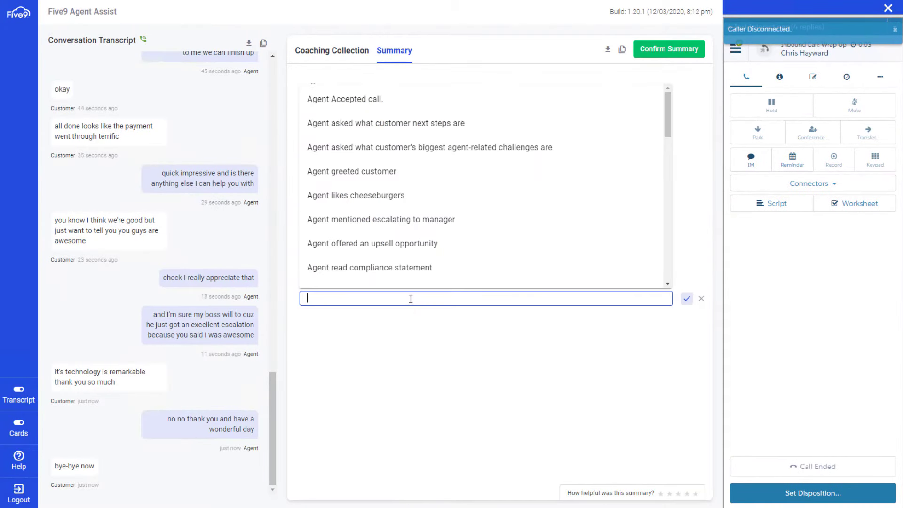
{"action": "type", "text": "customer complimented me"}
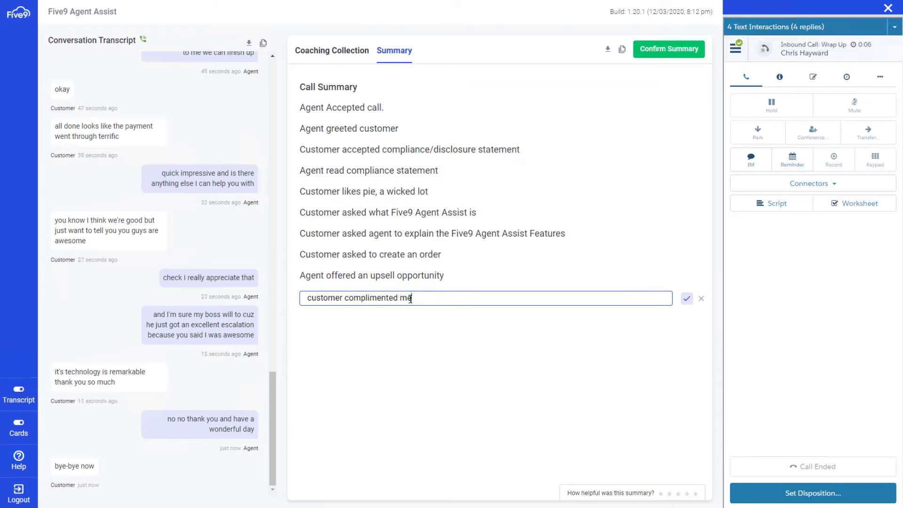
{"action": "key", "text": "Return"}
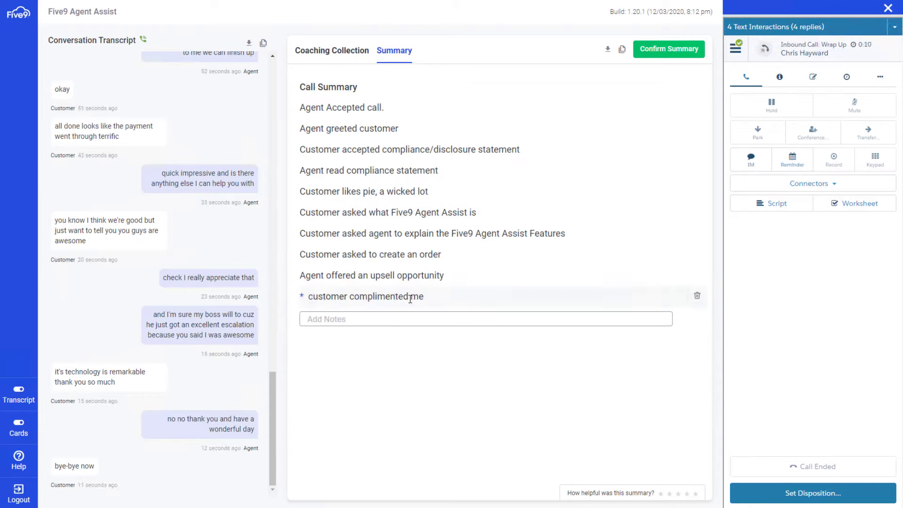
{"action": "left_click", "coordinate": [522, 315]}
{"action": "type", "text": "che"}
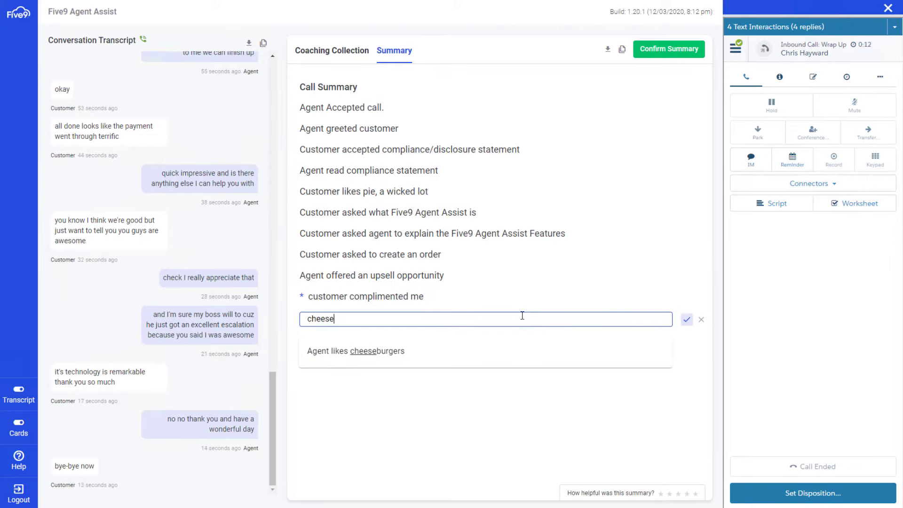
{"action": "type", "text": "ese"}
{"action": "left_click", "coordinate": [434, 350]}
{"action": "left_click", "coordinate": [687, 319]}
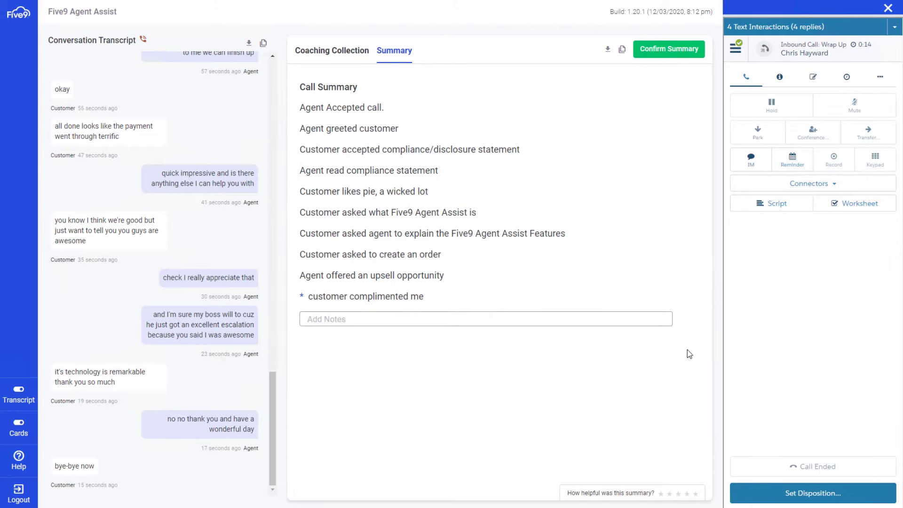
- Confirm the summary and end the interaction with the New Sale disposition
{"action": "left_click", "coordinate": [684, 51]}
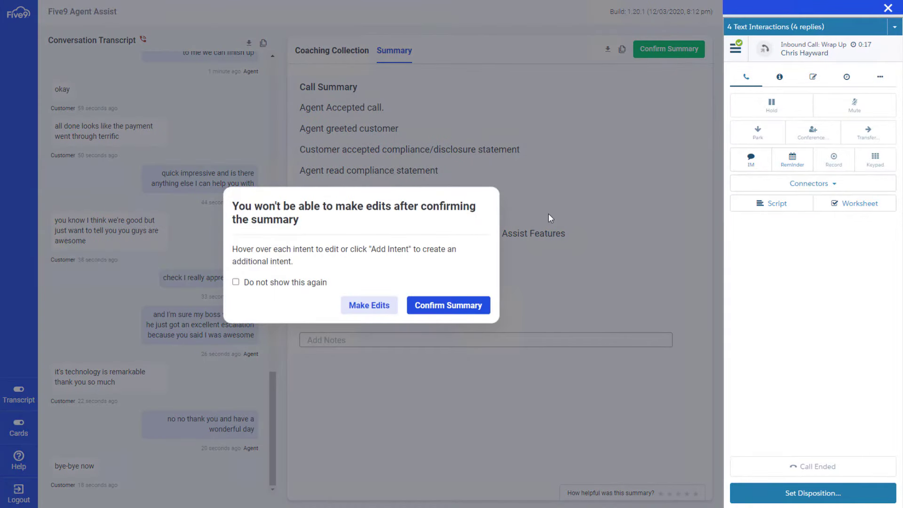
{"action": "left_click", "coordinate": [449, 309]}
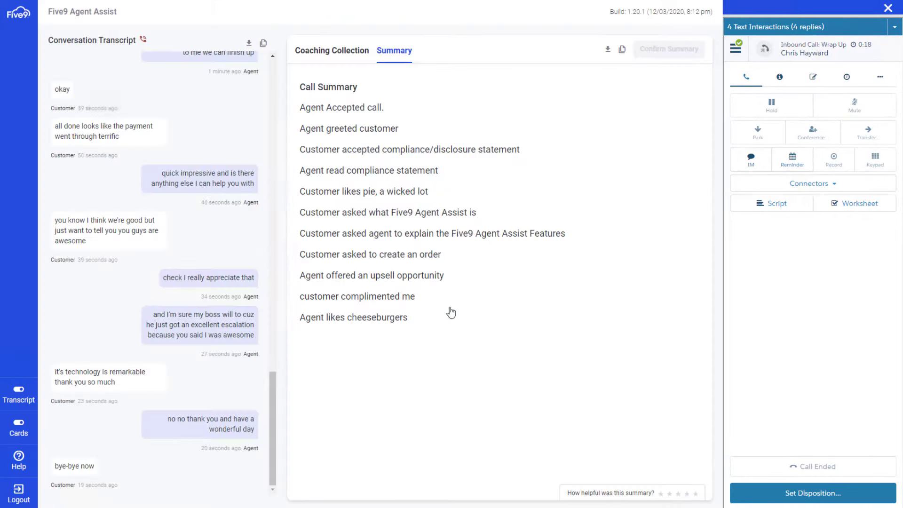
{"action": "left_click", "coordinate": [813, 495]}
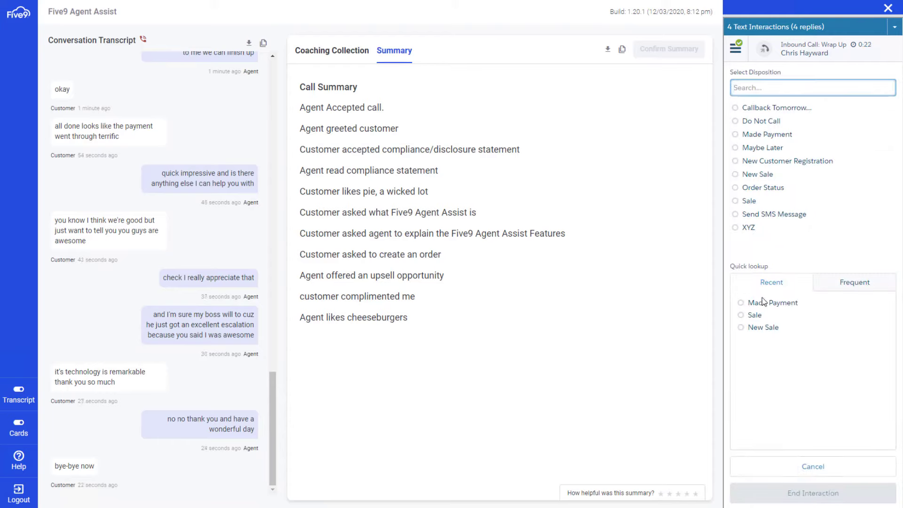
{"action": "left_click", "coordinate": [757, 329]}
{"action": "left_click", "coordinate": [798, 492]}
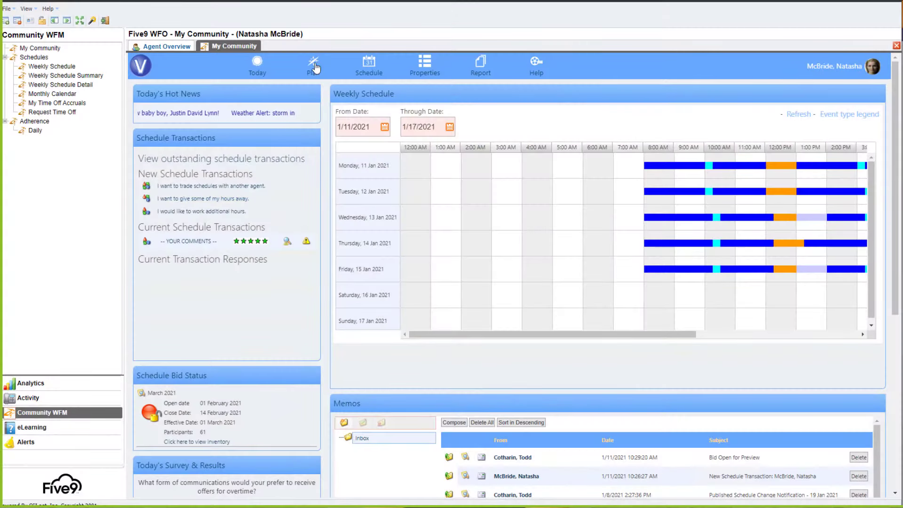
- Start a time-off request with From Date 1/22/2021 and save it
{"action": "mouse_move", "coordinate": [313, 68]}
{"action": "left_click", "coordinate": [317, 90]}
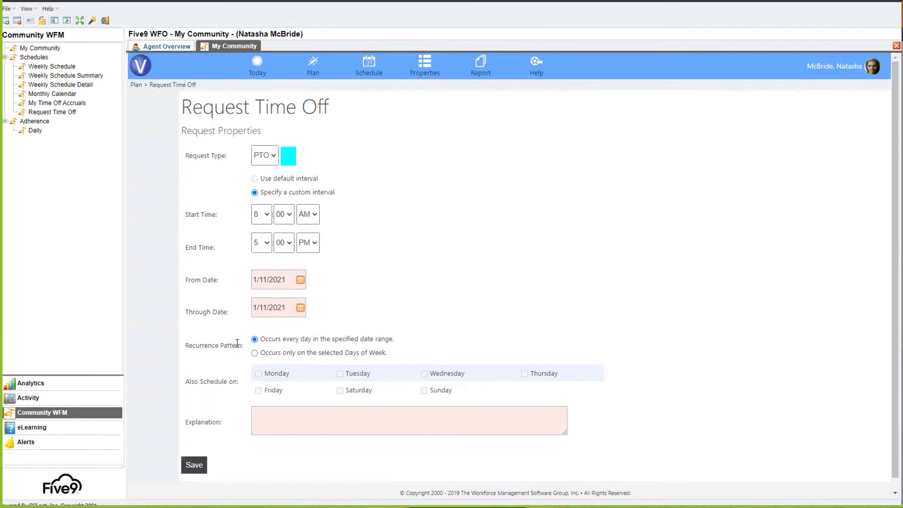
{"action": "left_click", "coordinate": [300, 279]}
{"action": "left_click", "coordinate": [395, 369]}
{"action": "left_click", "coordinate": [194, 465]}
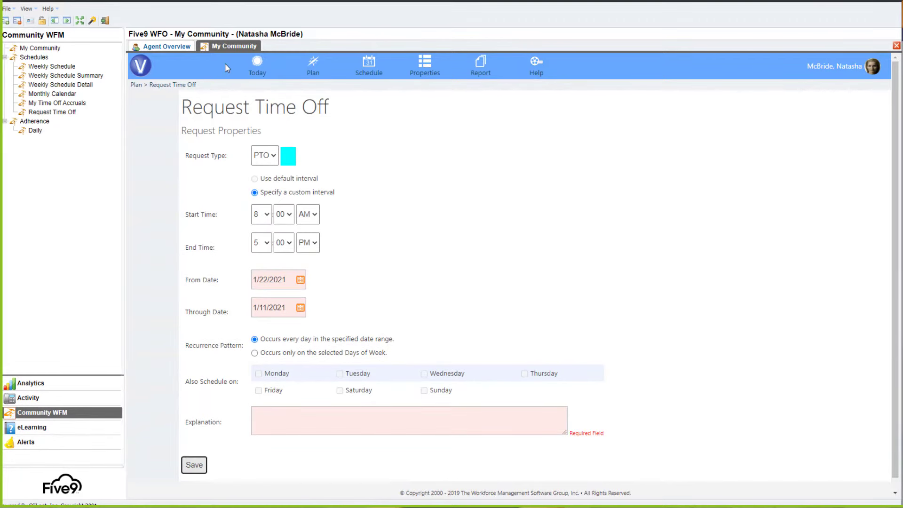
- From Agent Overview, open the 05/09/2018 performance review and view its Evaluation tab
{"action": "left_click", "coordinate": [140, 66]}
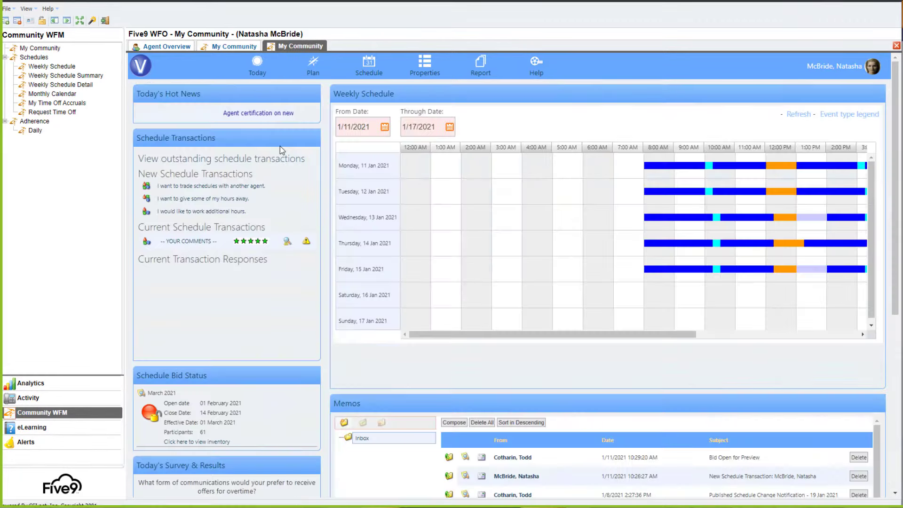
{"action": "scroll", "coordinate": [658, 216], "scroll_direction": "right", "scroll_amount": 4}
{"action": "mouse_move", "coordinate": [711, 221]}
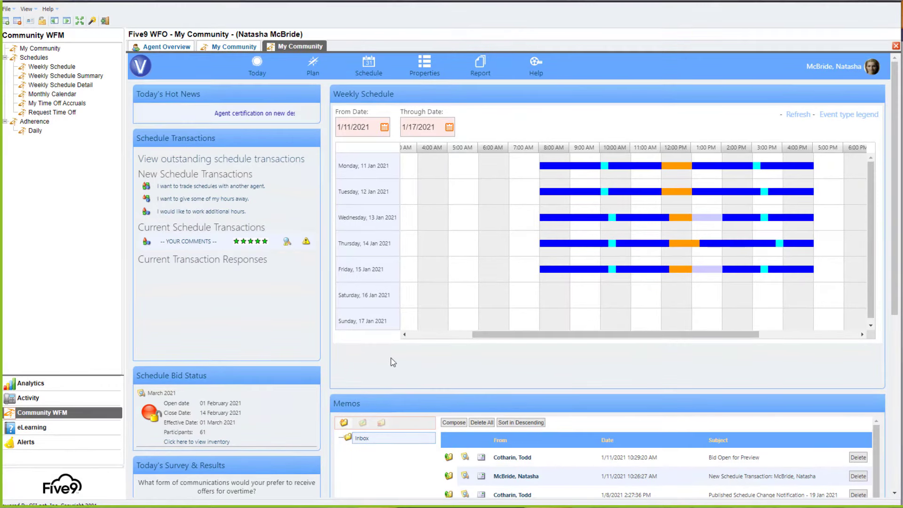
{"action": "left_click", "coordinate": [163, 48]}
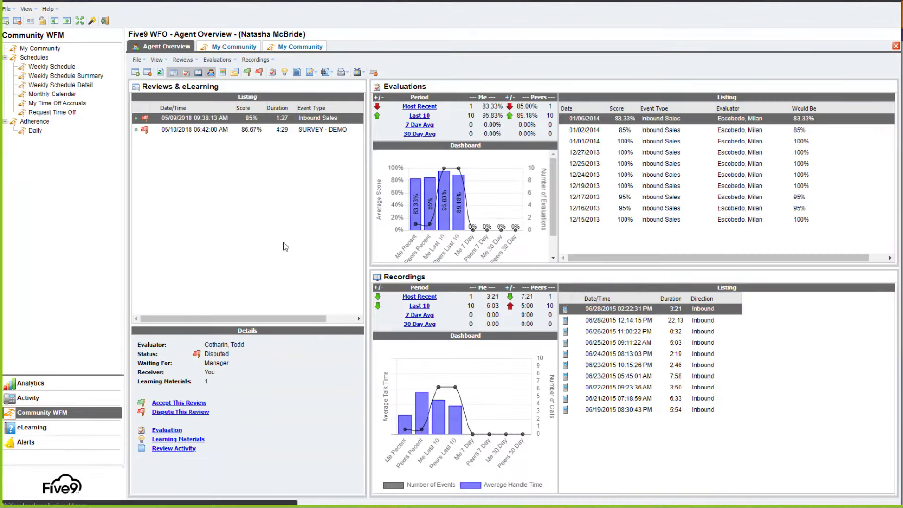
{"action": "double_click", "coordinate": [217, 120]}
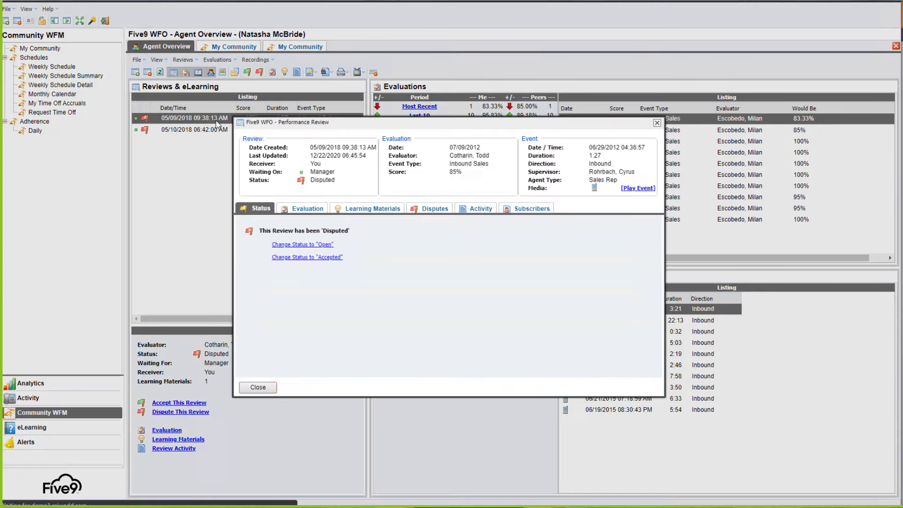
{"action": "left_click", "coordinate": [316, 214]}
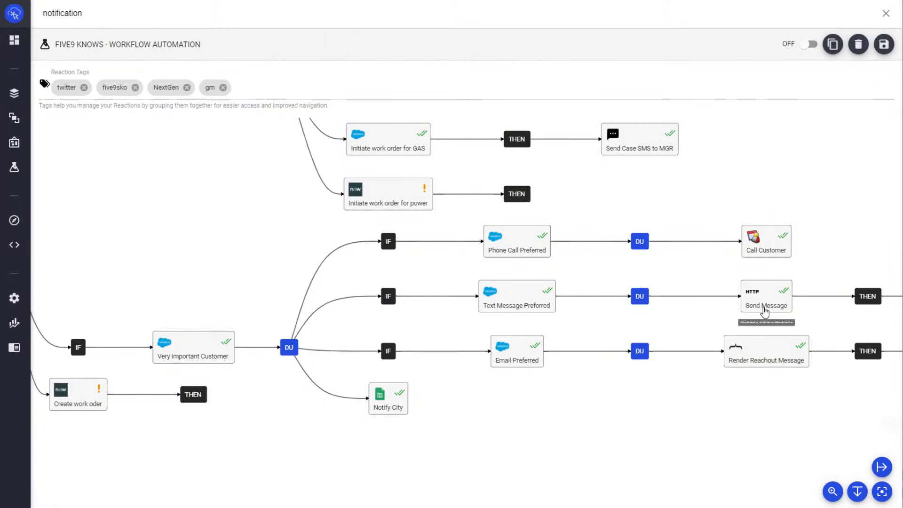
- Insert an Action step after the THEN node, keeping the default source and targeting Send SMS
{"action": "left_click_drag", "start_coordinate": [798, 422], "coordinate": [571, 420]}
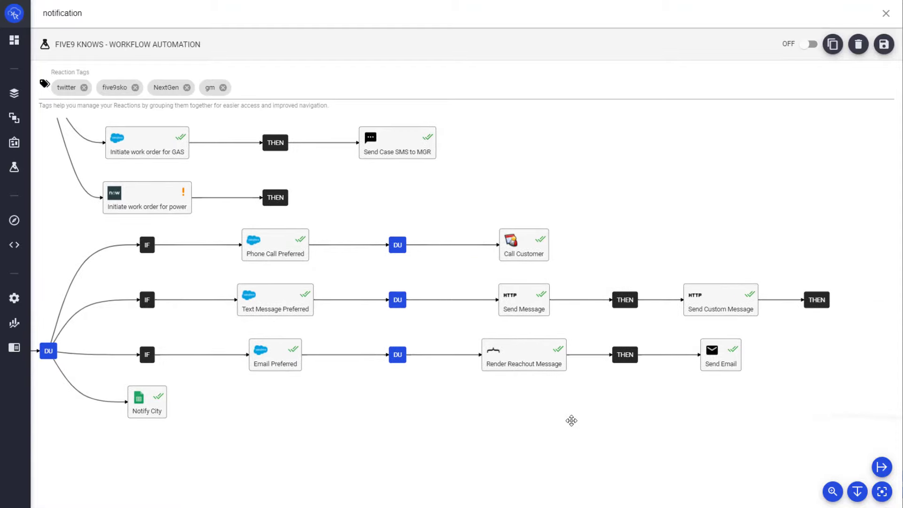
{"action": "left_click", "coordinate": [632, 304]}
{"action": "left_click", "coordinate": [298, 218]}
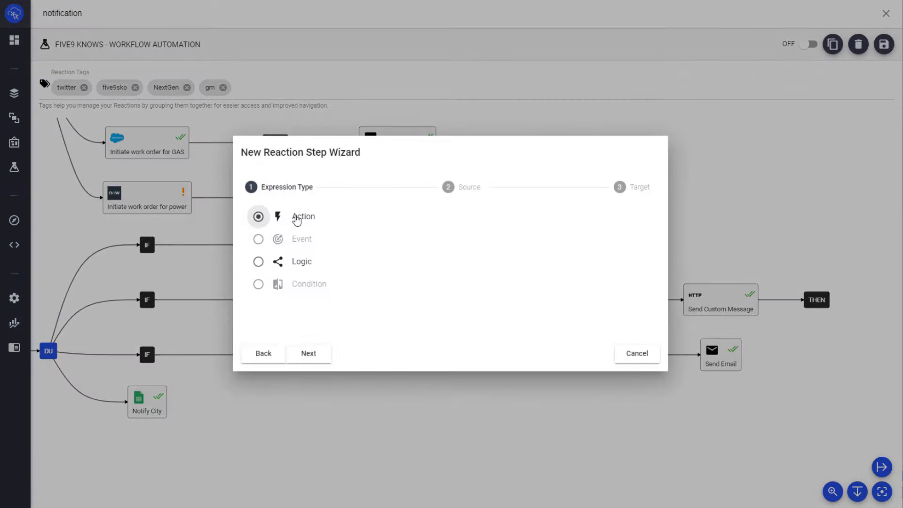
{"action": "left_click", "coordinate": [308, 353]}
{"action": "scroll", "coordinate": [545, 294], "scroll_direction": "down", "scroll_amount": 10}
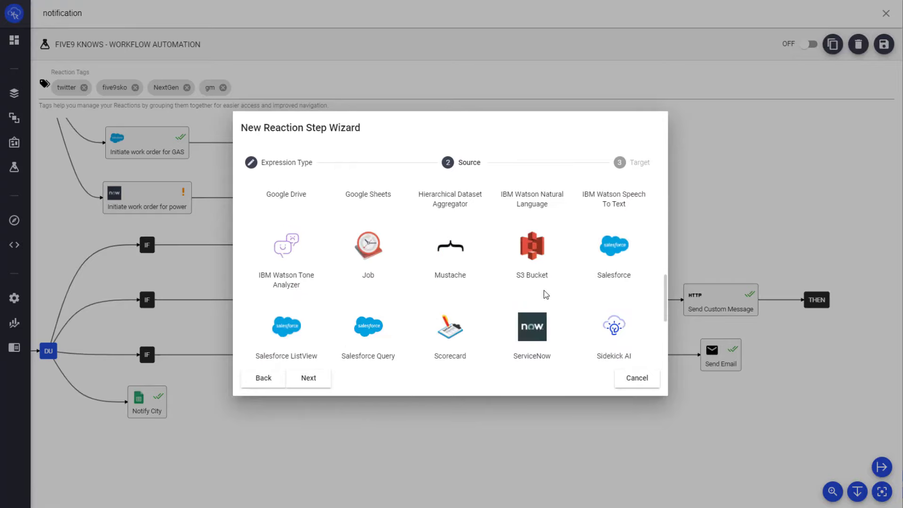
{"action": "scroll", "coordinate": [546, 294], "scroll_direction": "down", "scroll_amount": 3}
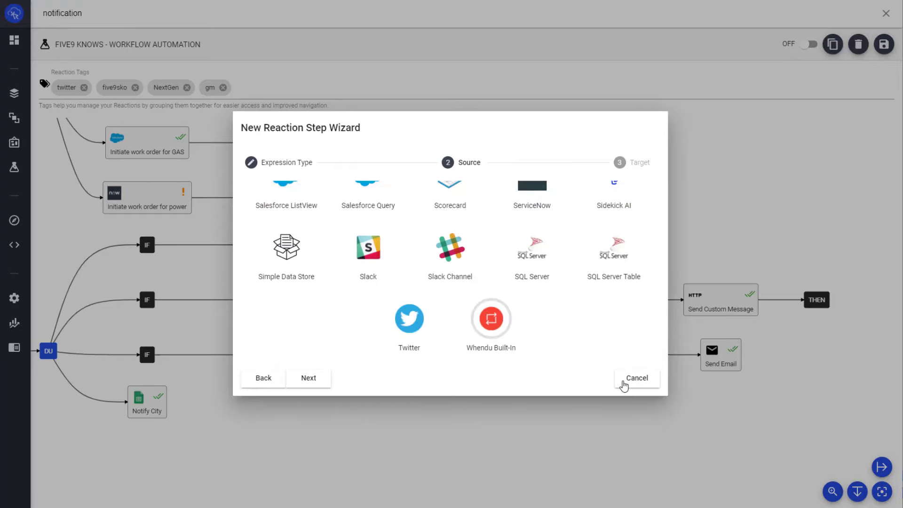
{"action": "left_click", "coordinate": [310, 379]}
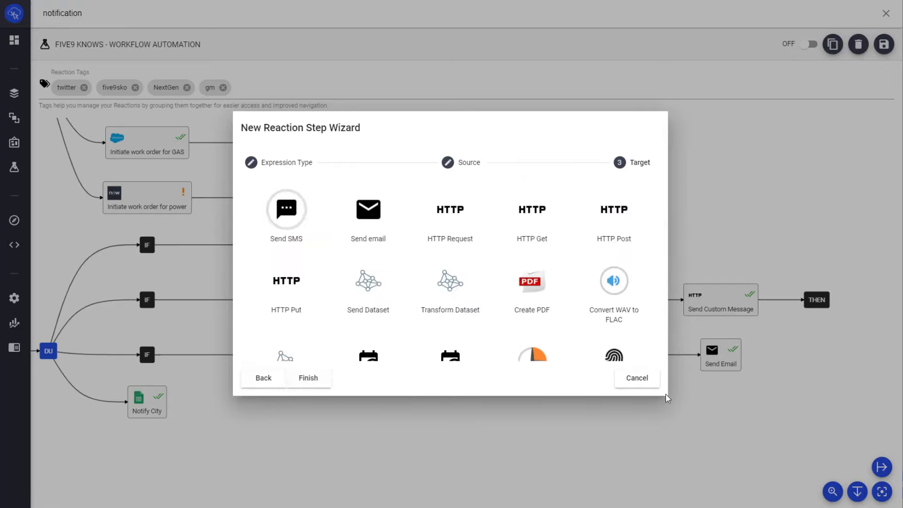
{"action": "left_click", "coordinate": [301, 376]}
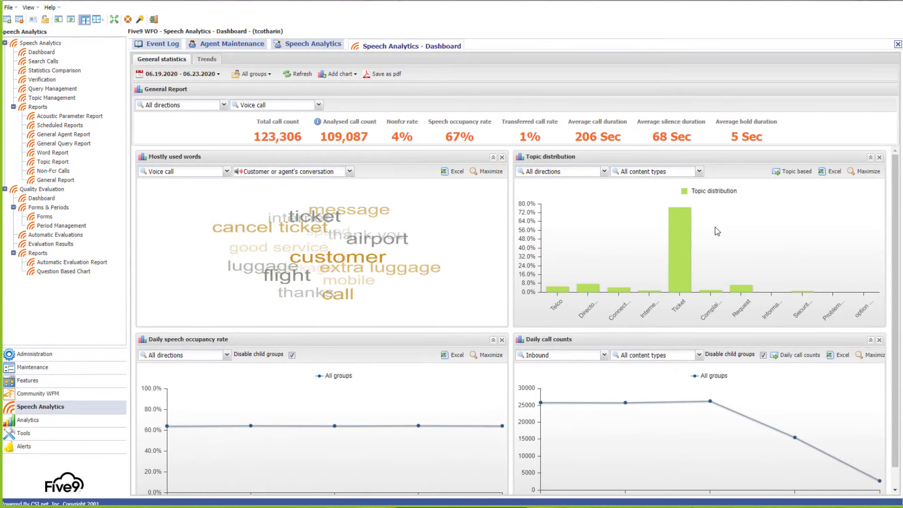
- Drill into a Topic distribution bar, open a billing call, and view its transcript in Chat view
{"action": "left_click", "coordinate": [742, 289]}
{"action": "mouse_move", "coordinate": [808, 300]}
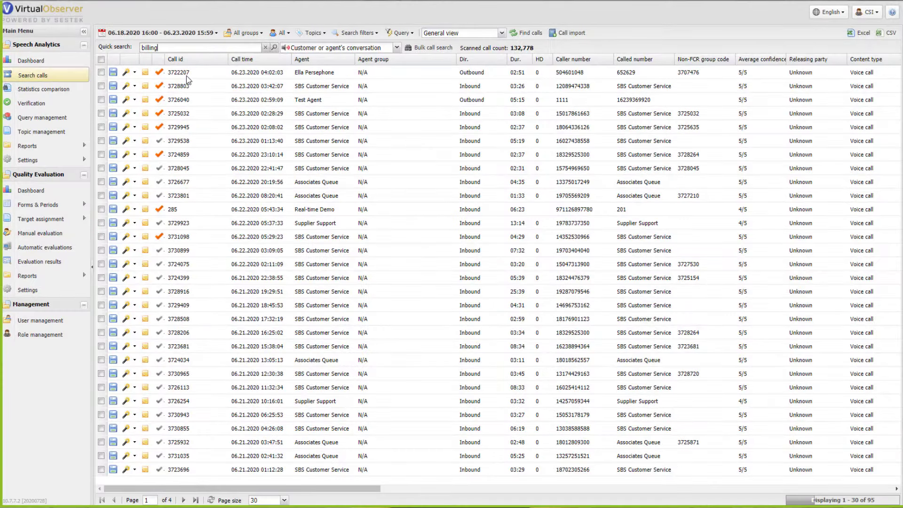
{"action": "double_click", "coordinate": [183, 99]}
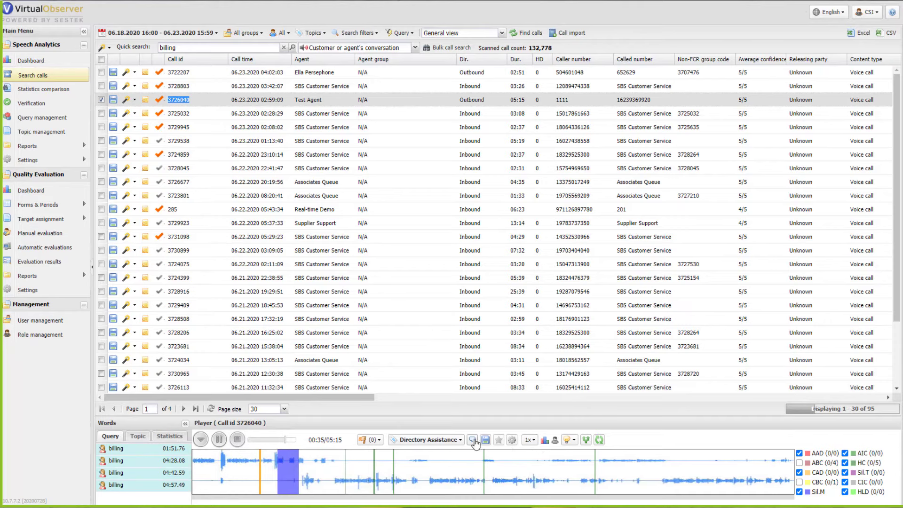
{"action": "left_click", "coordinate": [542, 442]}
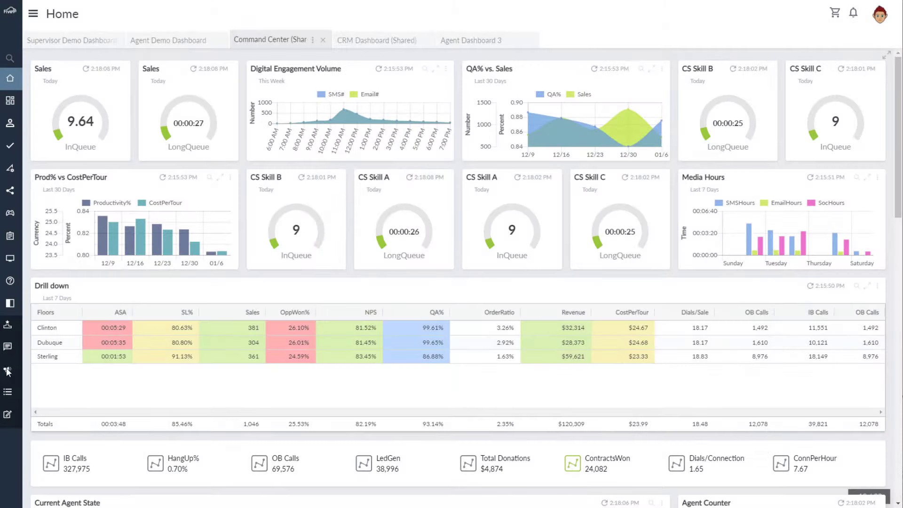
- Draft a shared announcement 'Invoice Mailings Inaccurate' warning that invoices are going to the wrong people
{"action": "left_click", "coordinate": [8, 370]}
{"action": "left_click", "coordinate": [114, 62]}
{"action": "left_click", "coordinate": [33, 39]}
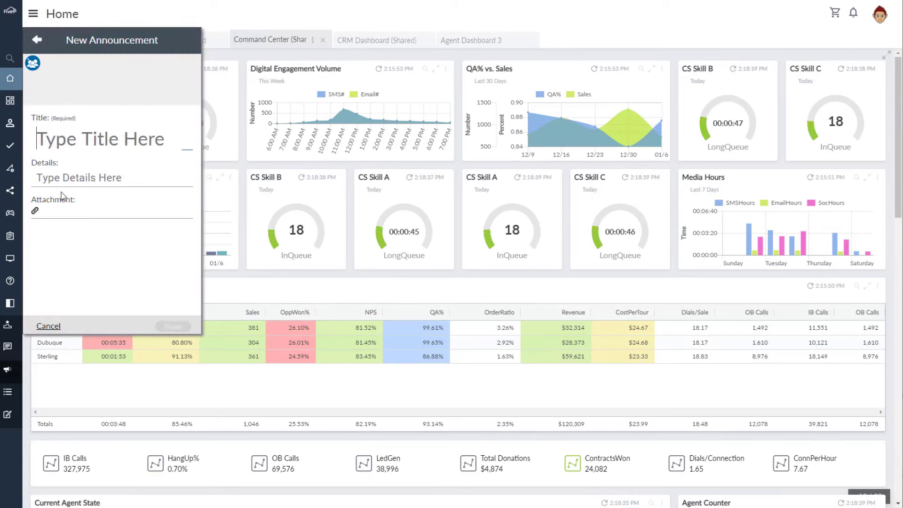
{"action": "type", "text": "Invoice Mailings Inaccura"}
{"action": "key", "text": "Tab"}
{"action": "type", "text": "Fair warning everyone, invoices are going to the wrong people, so ex"}
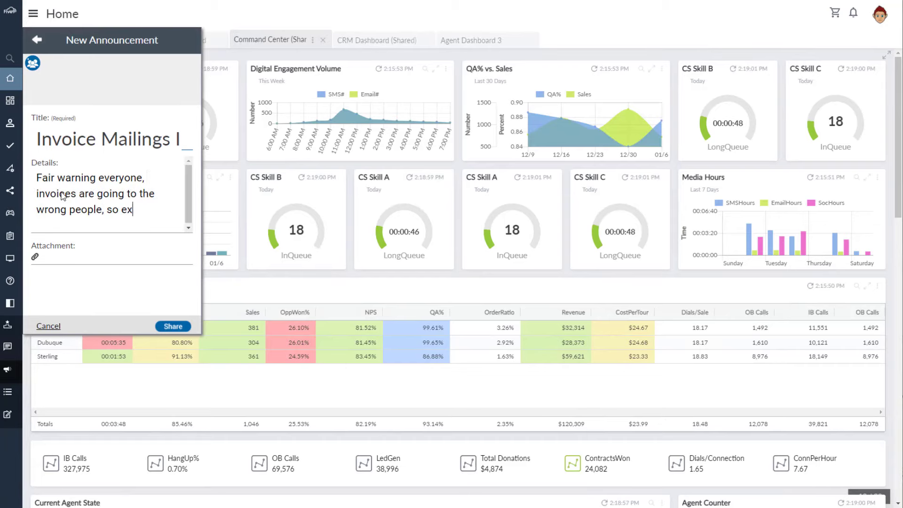
{"action": "type", "text": "pect more calls than usual. IT is aware of the problem"}
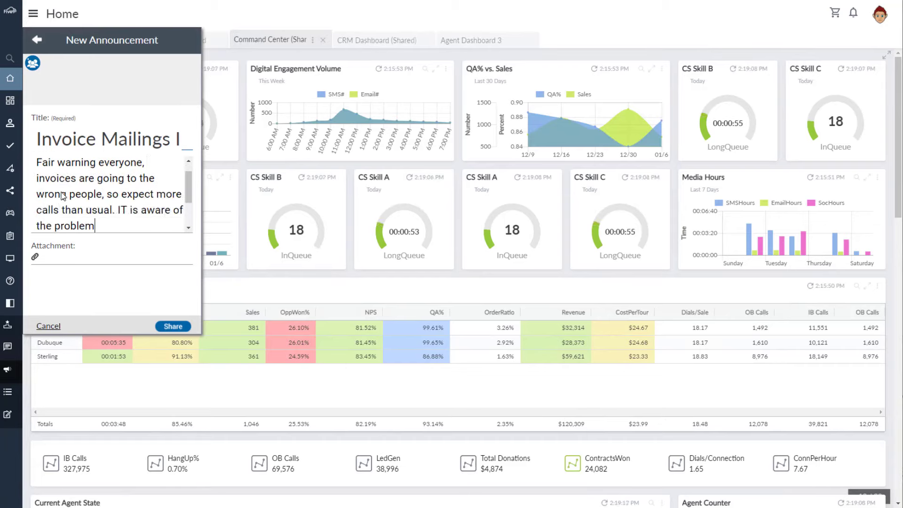
{"action": "type", "text": ", tell the customers not to worry."}
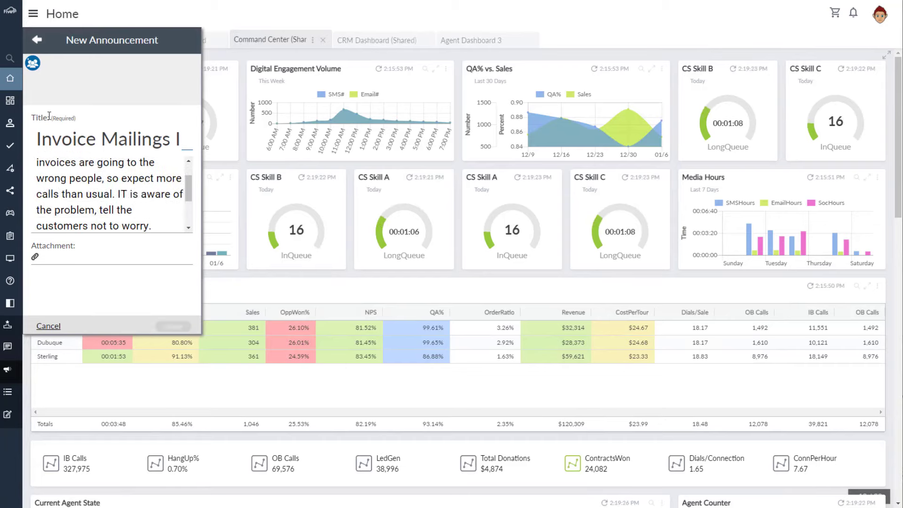
{"action": "key", "text": "Tab"}
{"action": "key", "text": "Return"}
- Add Demo Company - Five9 Agent as the recipient and share the announcement
{"action": "left_click", "coordinate": [62, 113]}
{"action": "left_click", "coordinate": [41, 147]}
{"action": "left_click", "coordinate": [172, 326]}
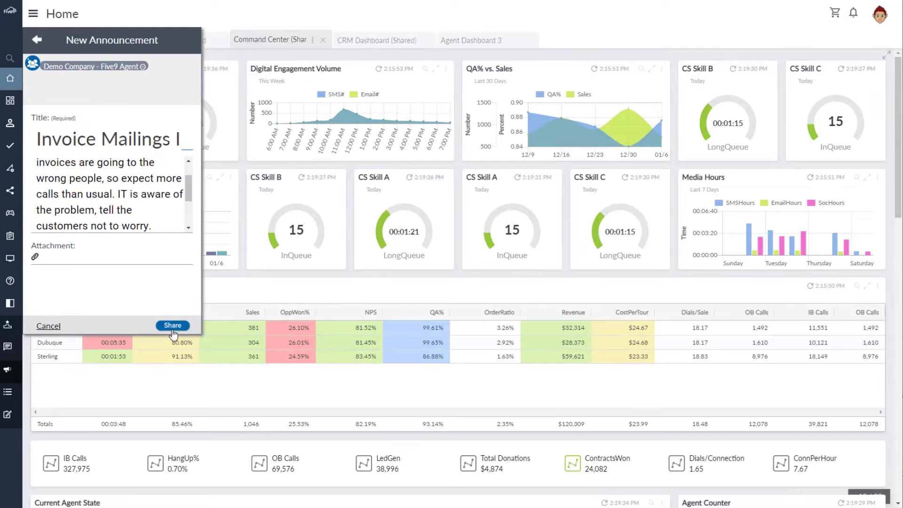
{"action": "left_click", "coordinate": [174, 327]}
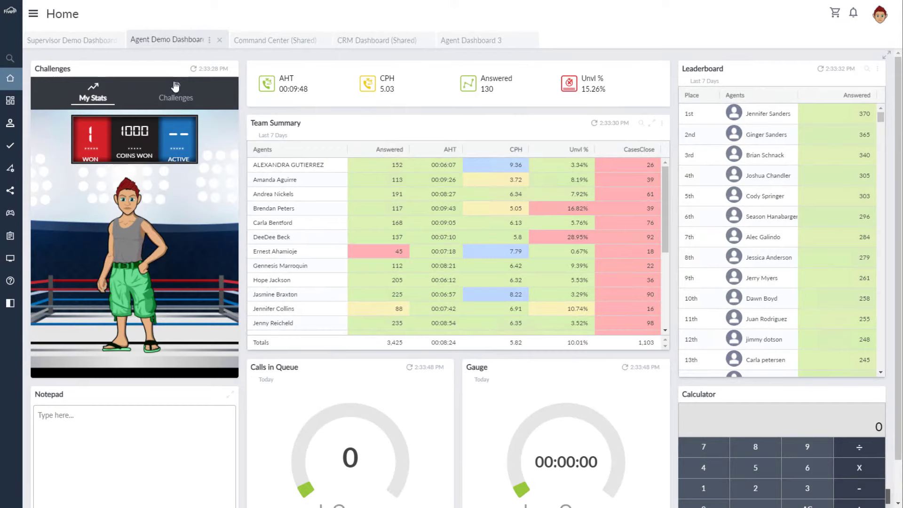
- Check the agent's Challenges and My Stats, read the invoice announcement, then view Games Running
{"action": "left_click", "coordinate": [176, 90]}
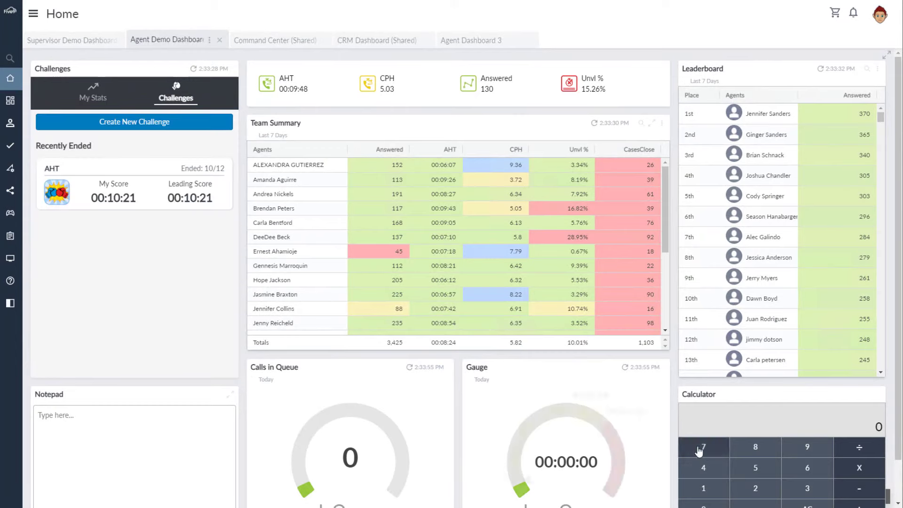
{"action": "left_click", "coordinate": [94, 95]}
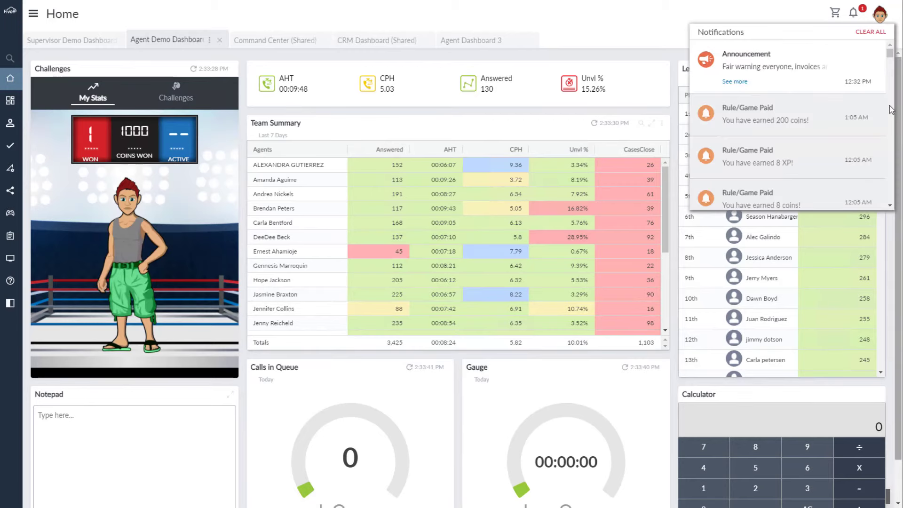
{"action": "left_click", "coordinate": [798, 68]}
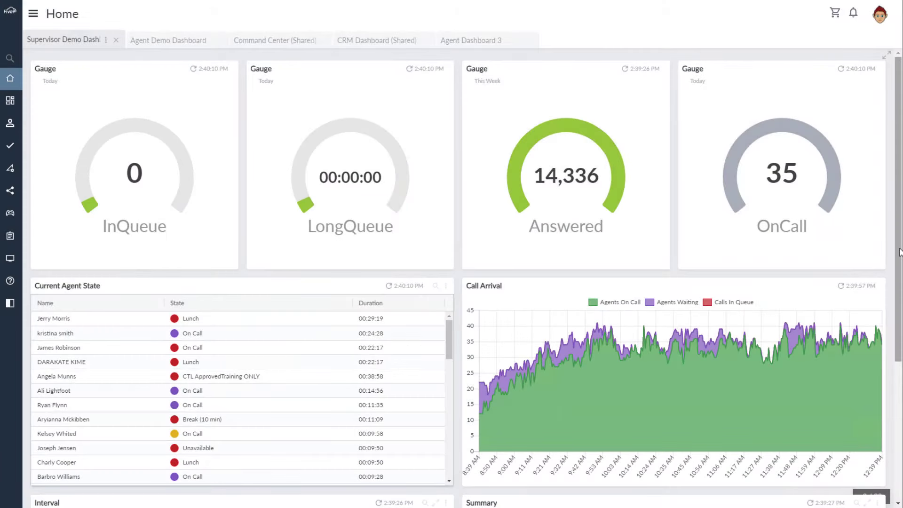
{"action": "left_click_drag", "start_coordinate": [900, 252], "coordinate": [896, 394]}
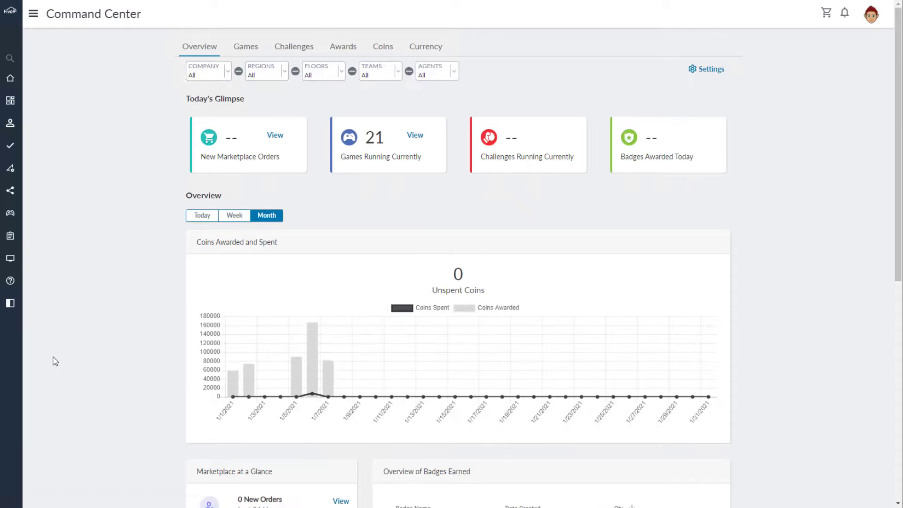
{"action": "left_click", "coordinate": [415, 138]}
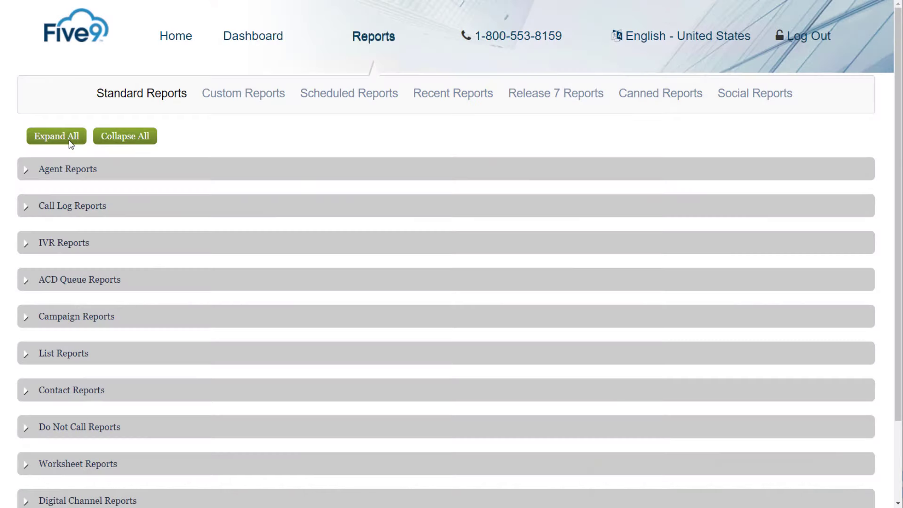
- Open Agent Call Time for editing and advance through columns, ordering, summary and grouping steps
{"action": "left_click", "coordinate": [421, 169]}
{"action": "scroll", "coordinate": [421, 194], "scroll_direction": "down", "scroll_amount": 3}
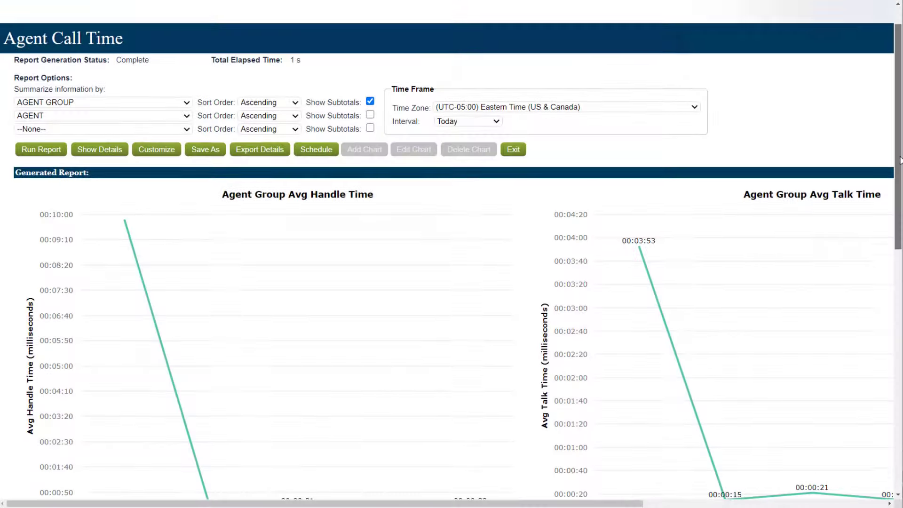
{"action": "scroll", "coordinate": [451, 254], "scroll_direction": "down", "scroll_amount": 6}
{"action": "left_click", "coordinate": [139, 185]}
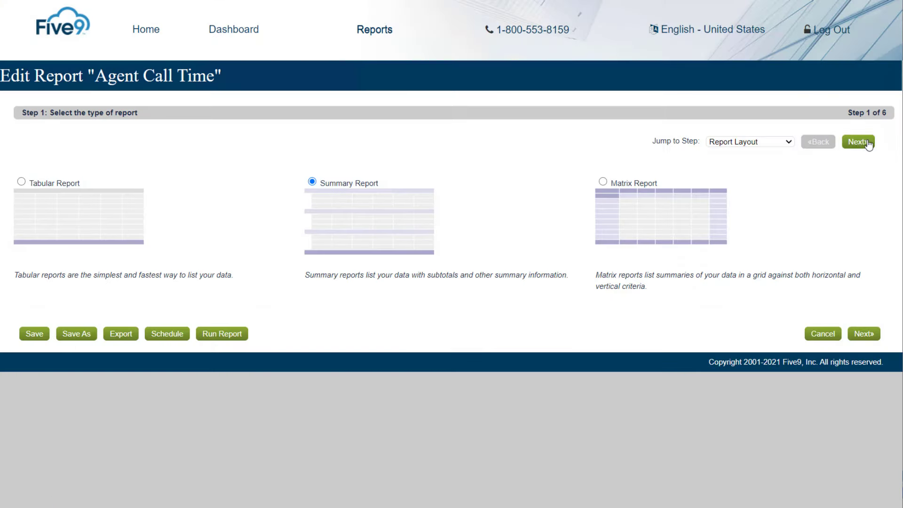
{"action": "left_click", "coordinate": [858, 142]}
{"action": "scroll", "coordinate": [866, 143], "scroll_direction": "down", "scroll_amount": 2}
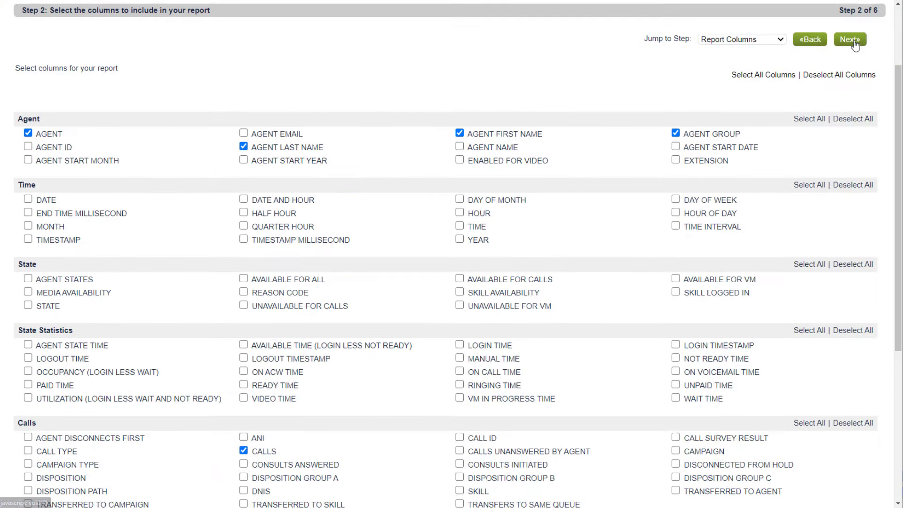
{"action": "left_click", "coordinate": [852, 45]}
{"action": "left_click", "coordinate": [860, 143]}
{"action": "left_click", "coordinate": [850, 142]}
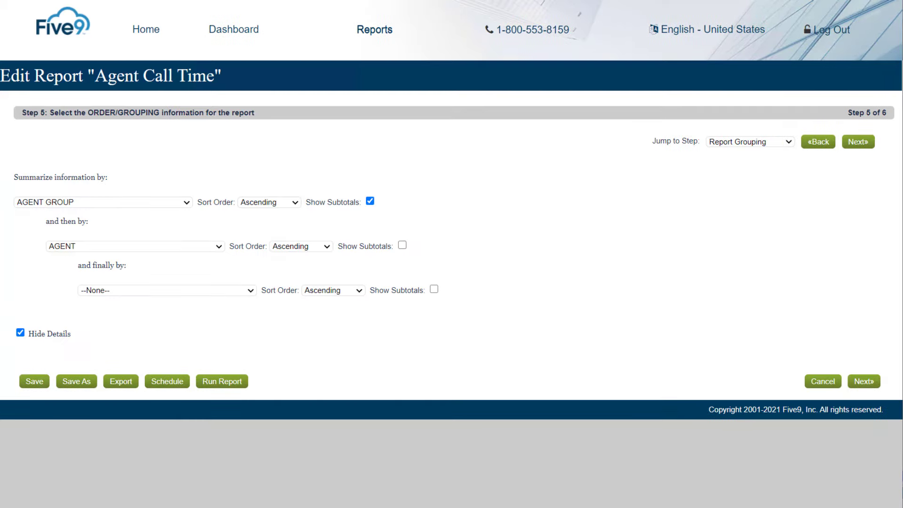
{"action": "left_click", "coordinate": [858, 142]}
- Set the interval to Last 60 days, add an AGENT STATES filter, and run the report
{"action": "left_click", "coordinate": [112, 281]}
{"action": "left_click", "coordinate": [106, 439]}
{"action": "left_click", "coordinate": [38, 414]}
{"action": "left_click", "coordinate": [71, 454]}
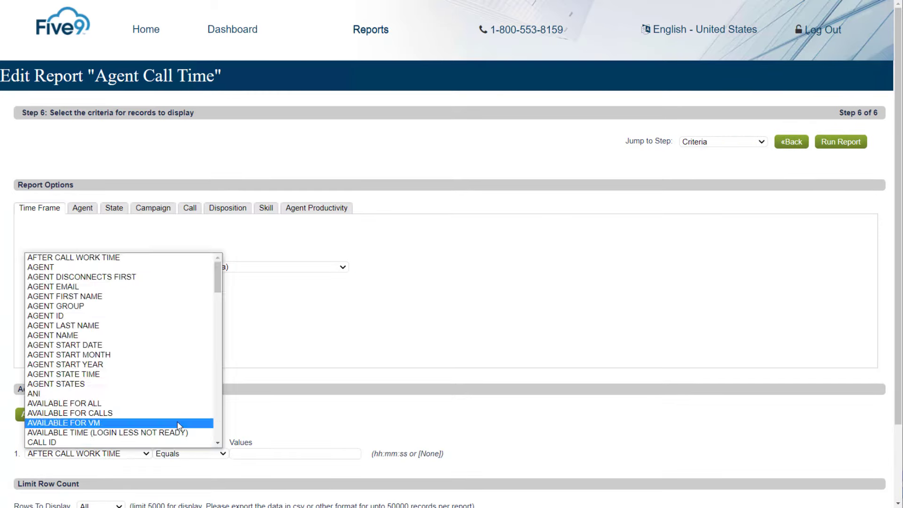
{"action": "left_click", "coordinate": [142, 393]}
{"action": "left_click", "coordinate": [256, 454]}
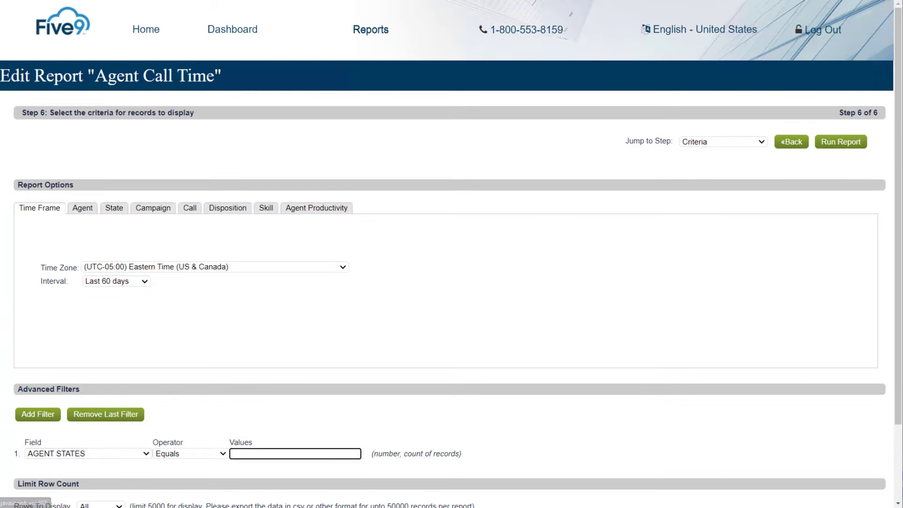
{"action": "left_click", "coordinate": [851, 143]}
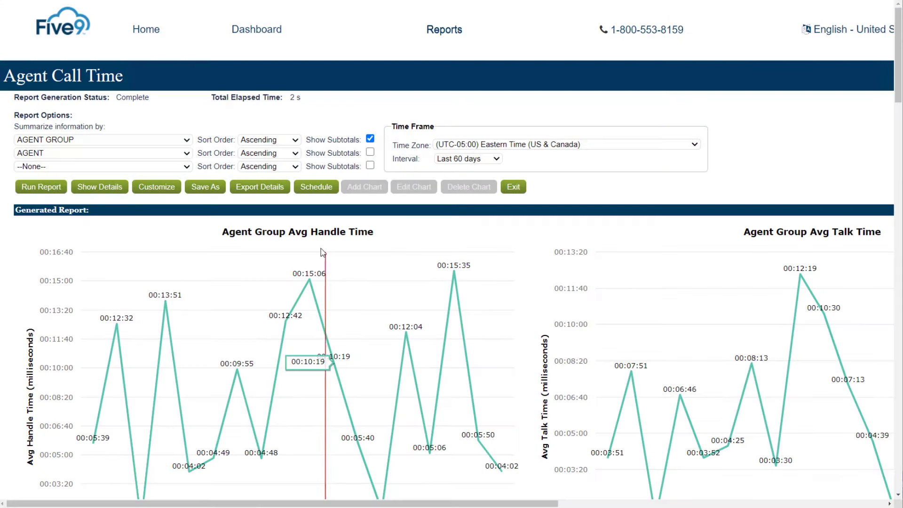
- Open the Schedule dialog for the Last 60 days Agent Call Time report
{"action": "left_click", "coordinate": [316, 187]}
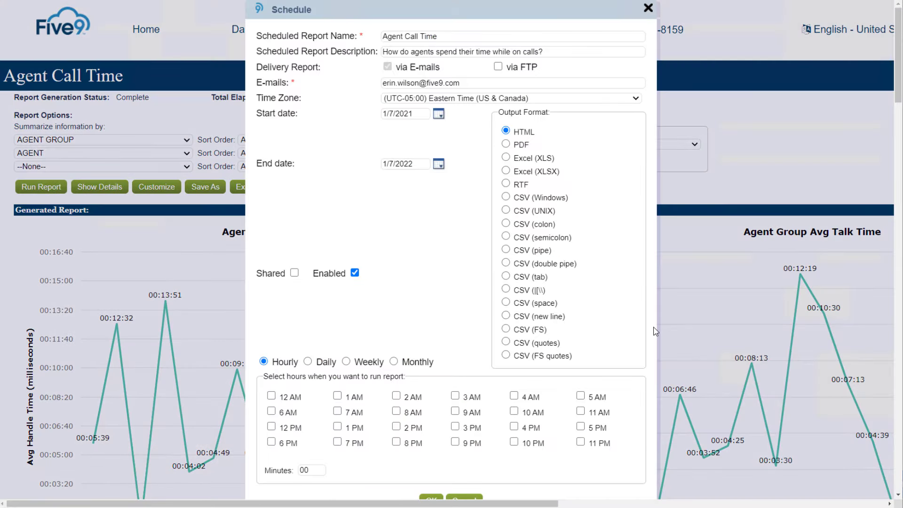